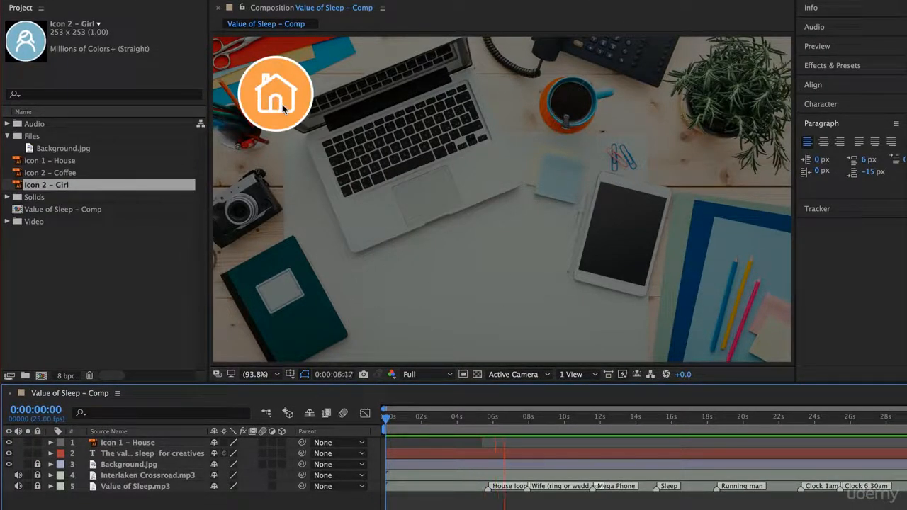
# Lock the Background.jpg layer in the Value of Sleep – Comp composition
pyautogui.press('space')
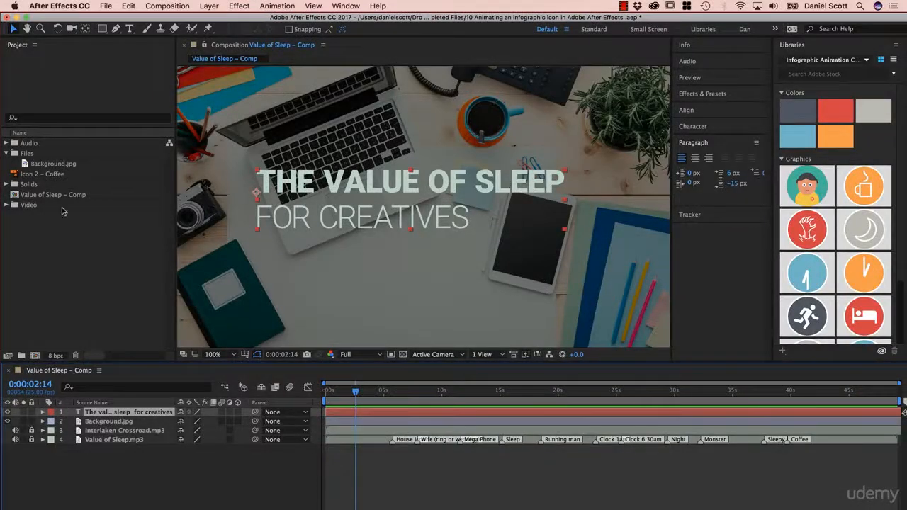
pyautogui.click(19, 196)
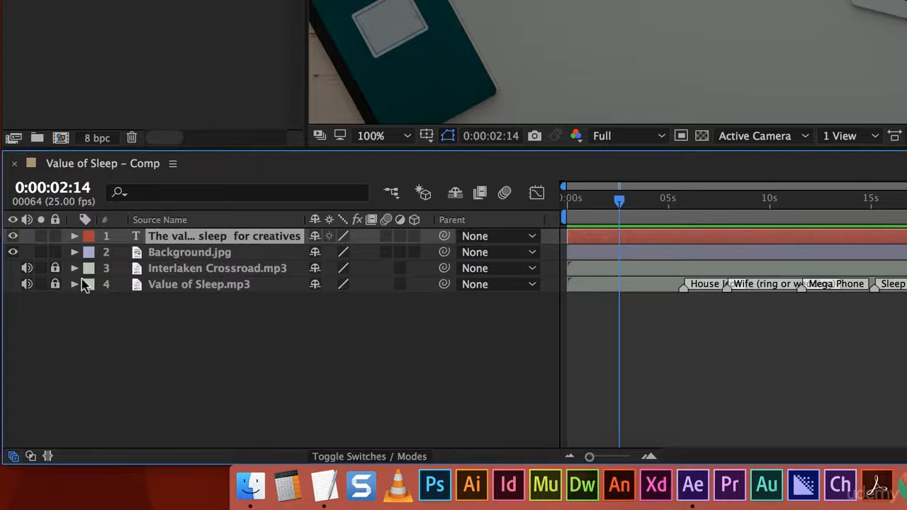
pyautogui.click(54, 252)
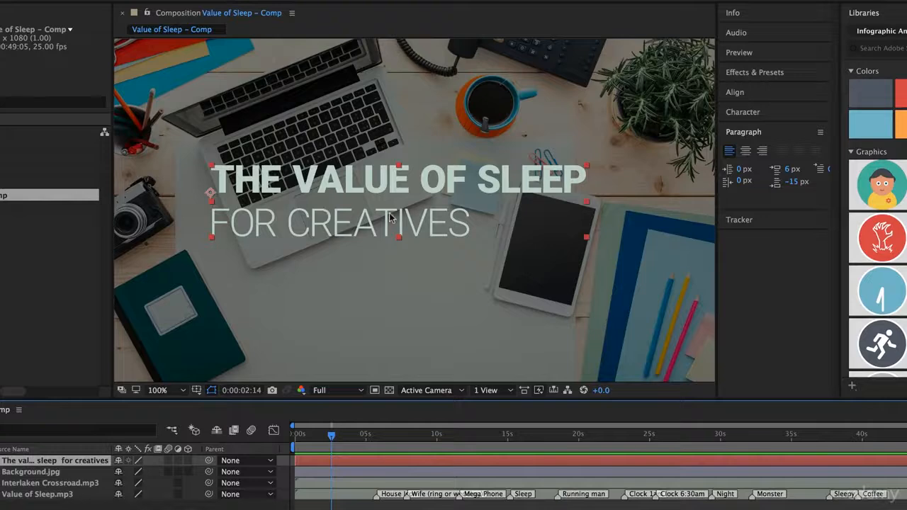
# Add an opacity keyframe of 0% to the title text layer at 0:00:00:00
pyautogui.moveTo(332, 441); pyautogui.dragTo(294, 441)
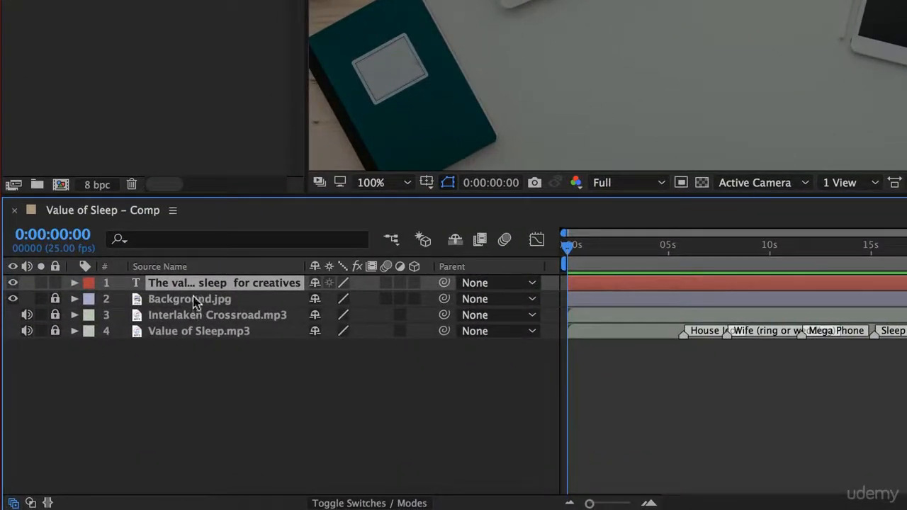
pyautogui.click(74, 282)
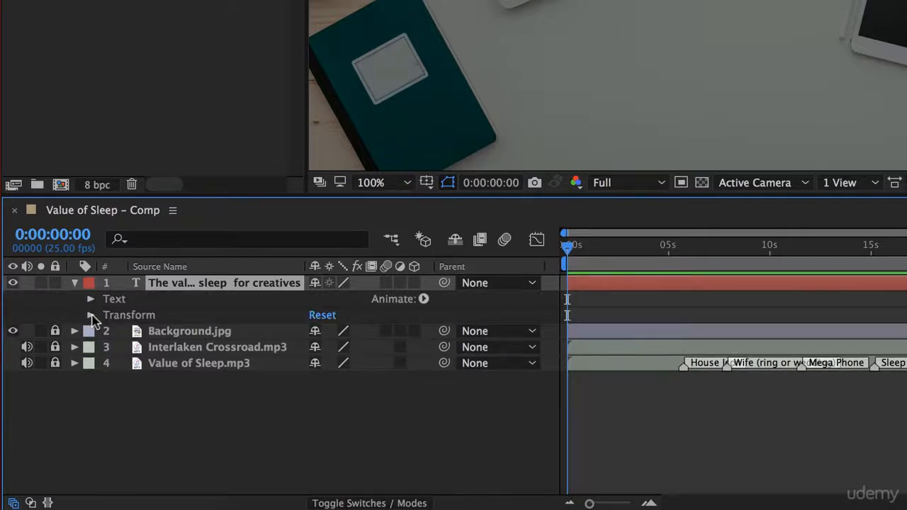
pyautogui.click(91, 316)
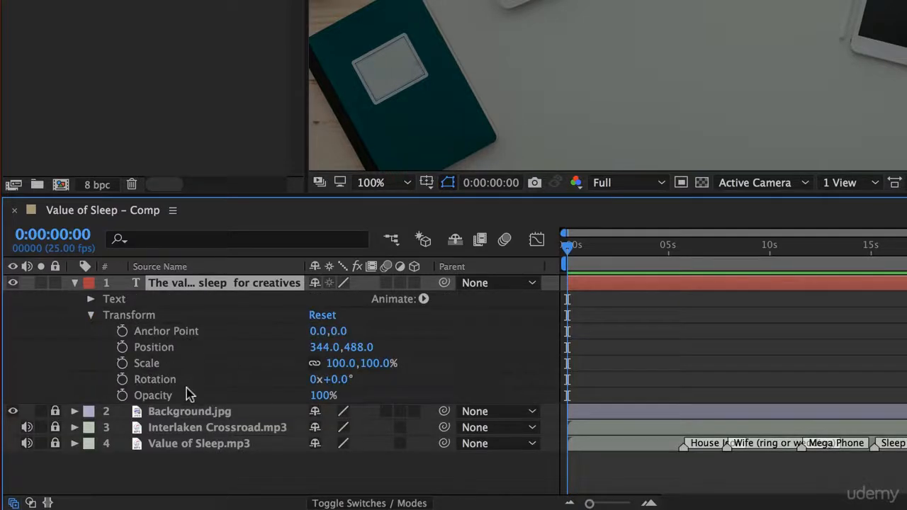
pyautogui.click(121, 396)
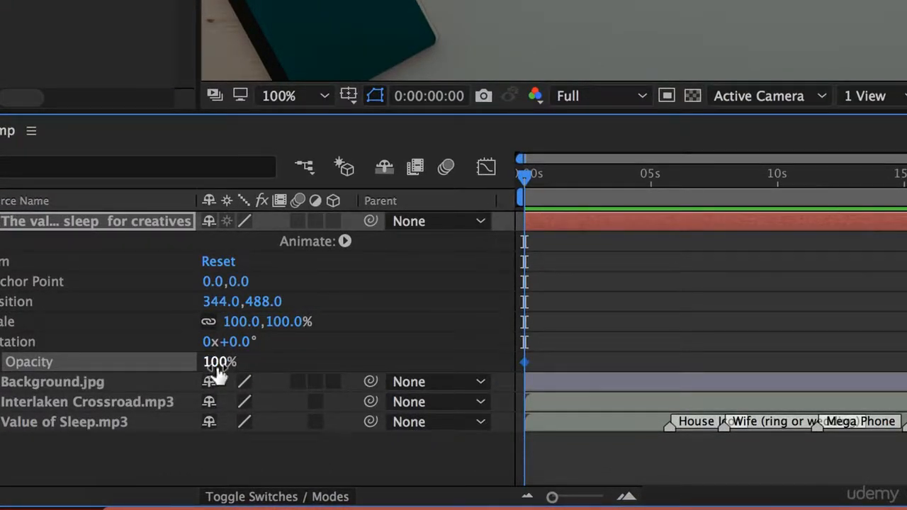
pyautogui.moveTo(218, 365); pyautogui.dragTo(196, 365)
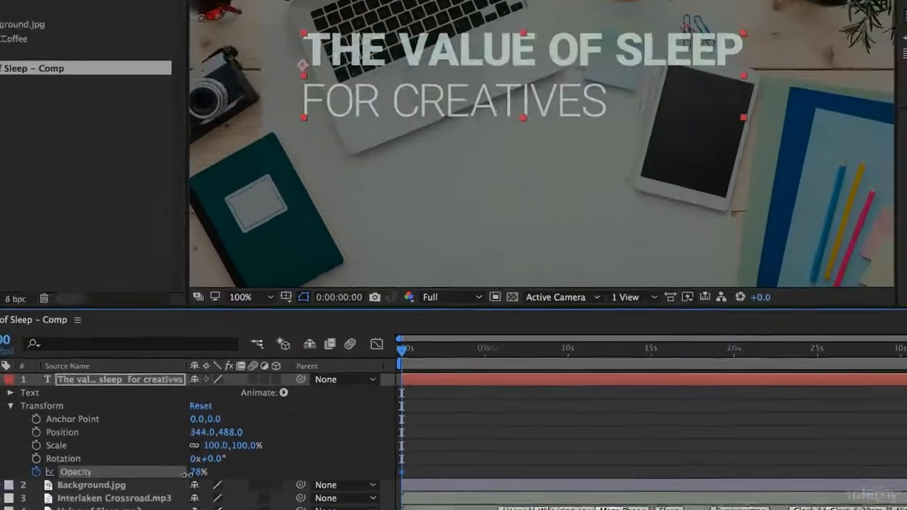
pyautogui.moveTo(186, 473); pyautogui.dragTo(108, 471)
pyautogui.click(193, 490)
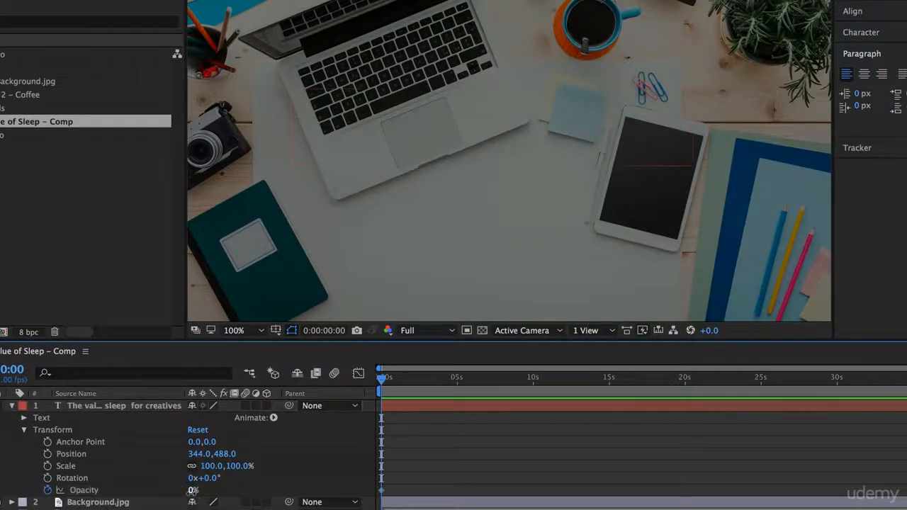
pyautogui.press('Return')
# Add a 100% opacity keyframe to the title text at 0:00:01:05 and preview the fade-in
pyautogui.moveTo(381, 385); pyautogui.dragTo(328, 394)
pyautogui.press('space')
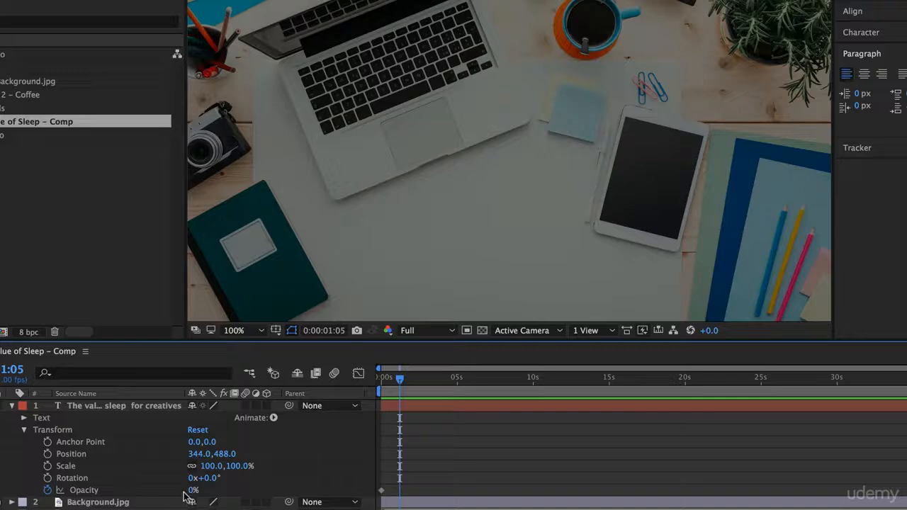
pyautogui.moveTo(194, 491); pyautogui.dragTo(269, 495)
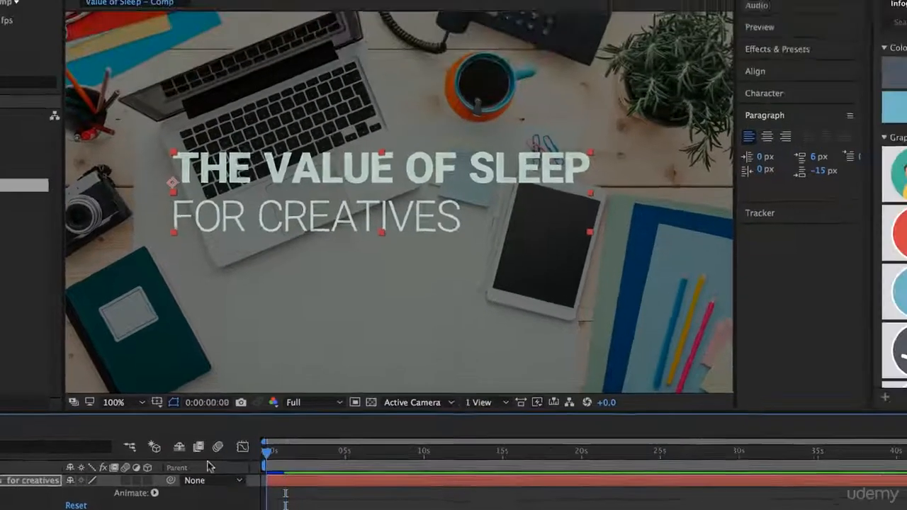
pyautogui.press('space')
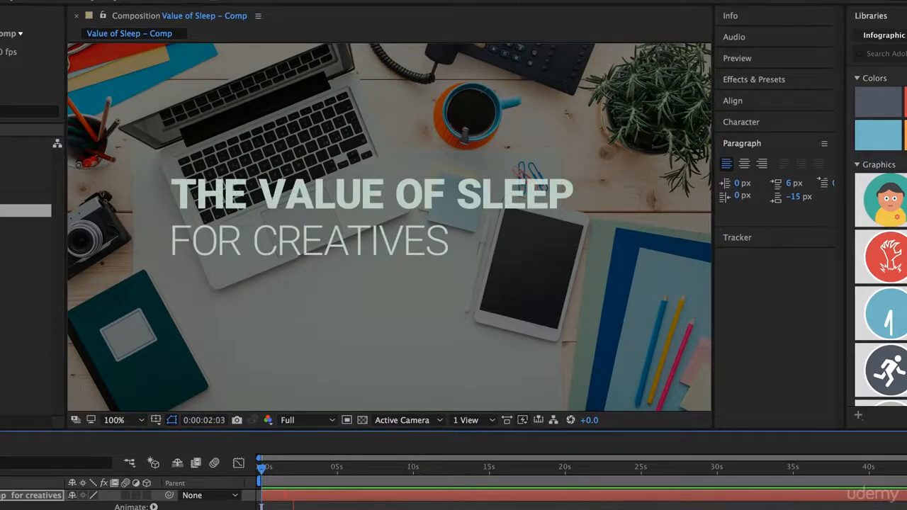
pyautogui.press('space')
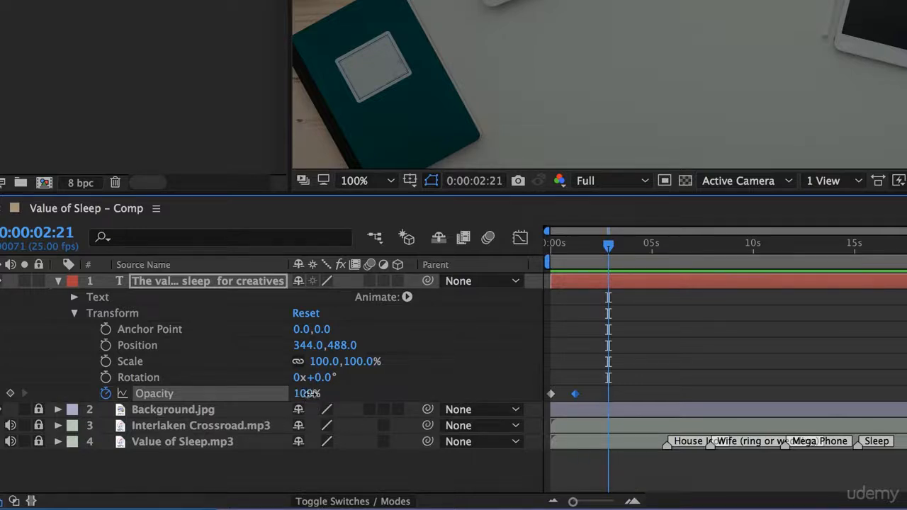
# Try fading the title out with a 0% opacity keyframe at 0:00:02:21, preview it and undo the keyframe
pyautogui.moveTo(309, 394); pyautogui.dragTo(203, 388)
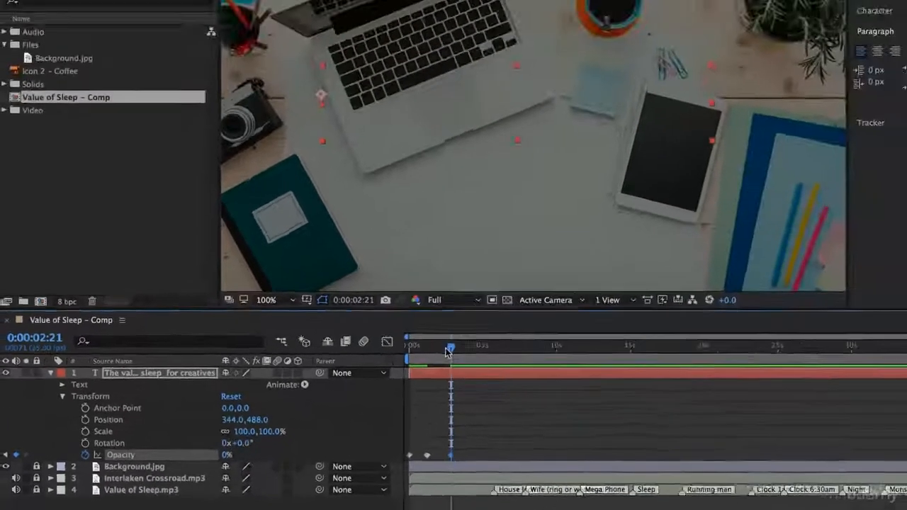
pyautogui.moveTo(597, 253); pyautogui.dragTo(500, 283)
pyautogui.press('space')
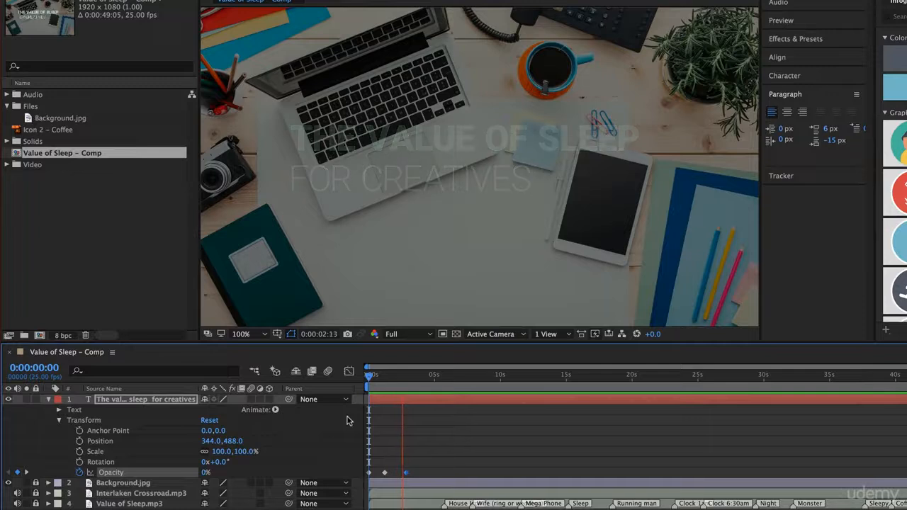
pyautogui.press('space')
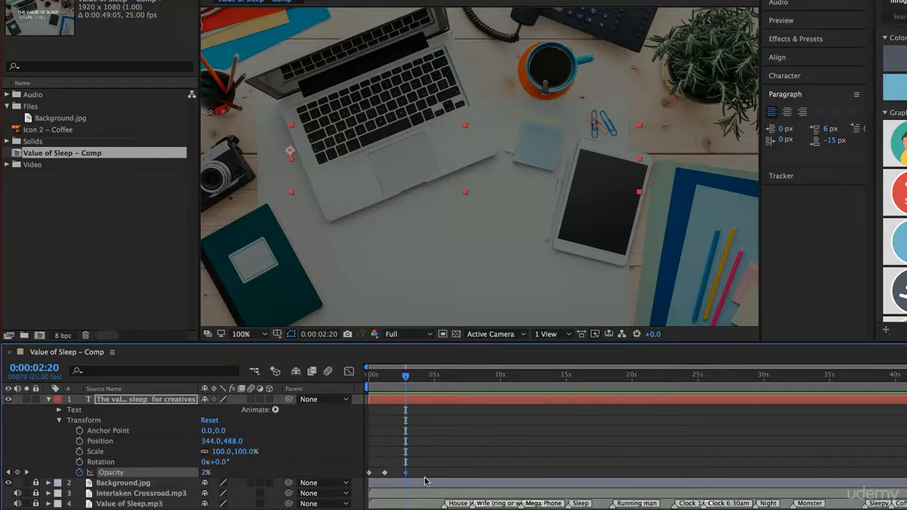
pyautogui.press('super+z')
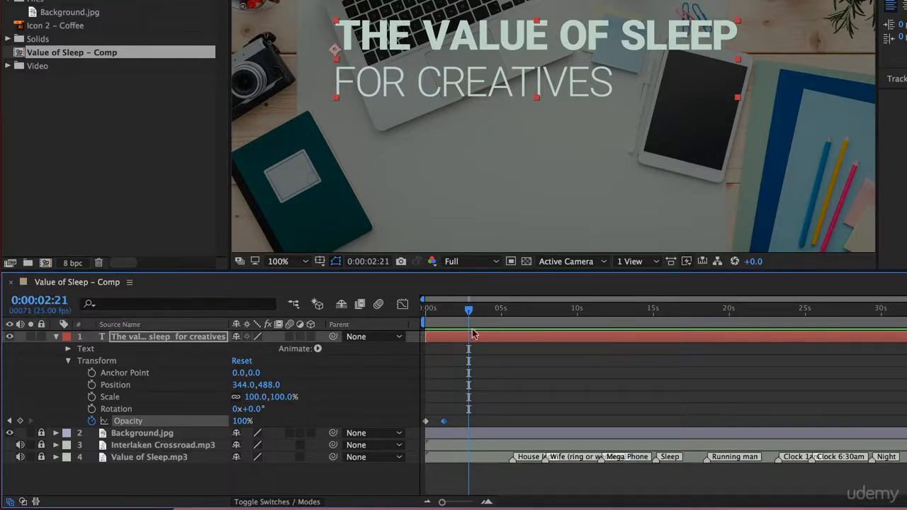
# Keyframe the title's opacity at 100% at 0:00:02:21 and 0% at 0:00:03:23, and preview the fade-out
pyautogui.click(21, 421)
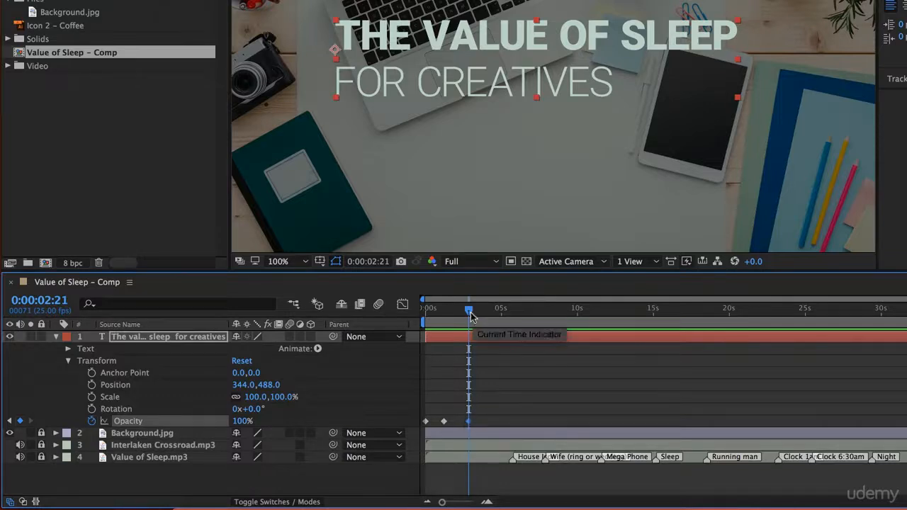
pyautogui.moveTo(469, 310); pyautogui.dragTo(485, 312)
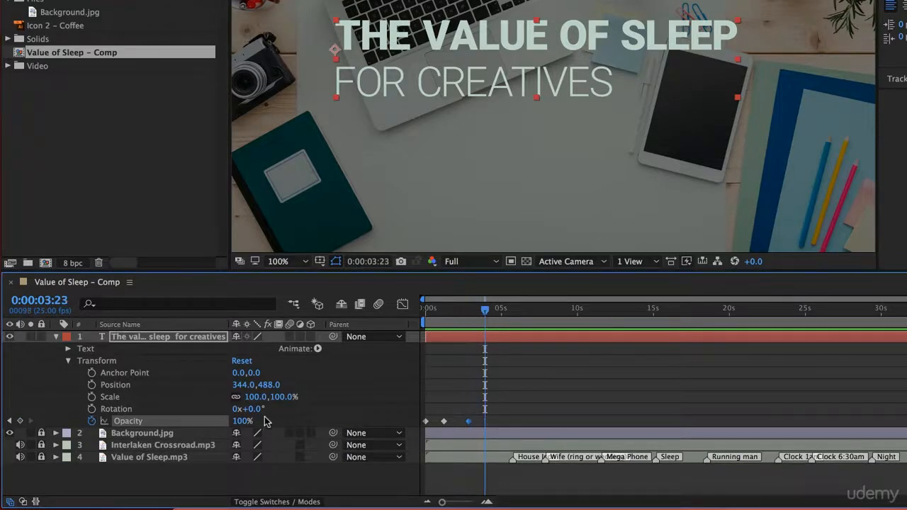
pyautogui.click(242, 421)
pyautogui.write('0')
pyautogui.press('Return')
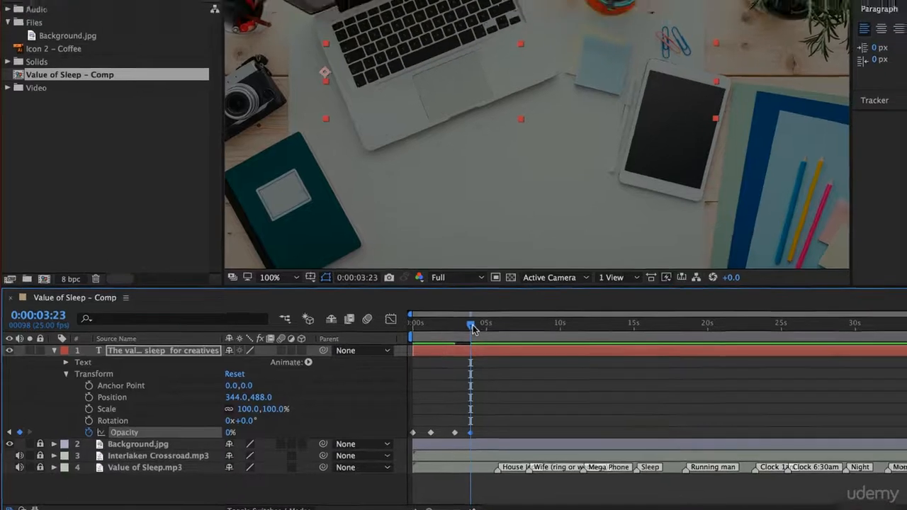
pyautogui.moveTo(485, 311); pyautogui.dragTo(418, 316)
pyautogui.press('space')
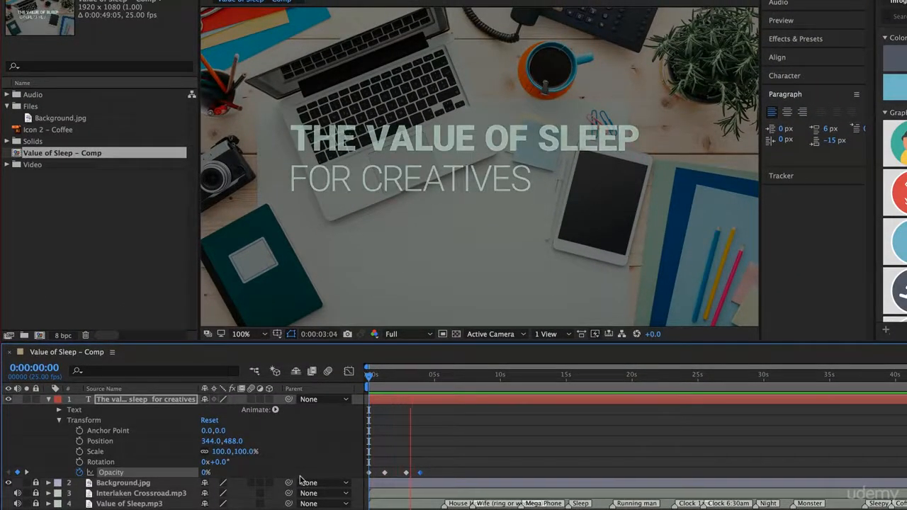
pyautogui.press('space')
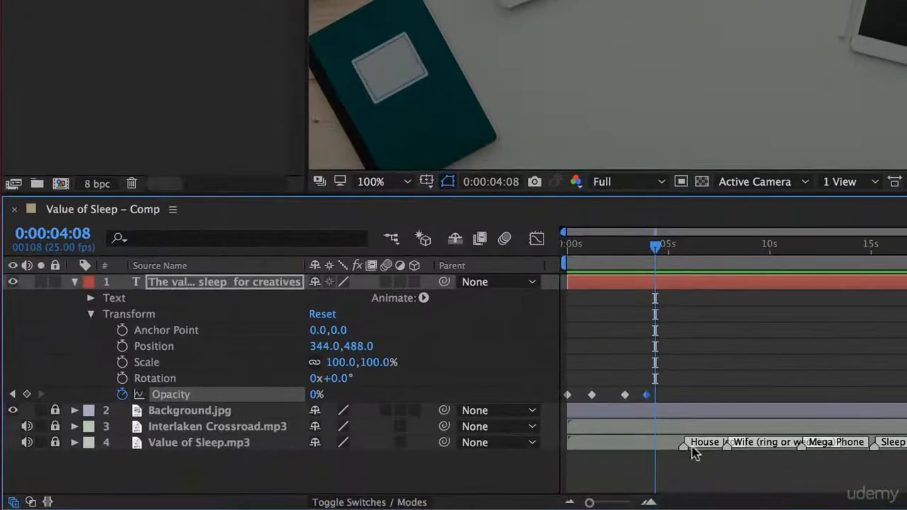
# Place the Icon 1 - House graphic from the library in the composition's upper-left area with the current time at 0:00:05:13
pyautogui.press('space')
pyautogui.press('space')
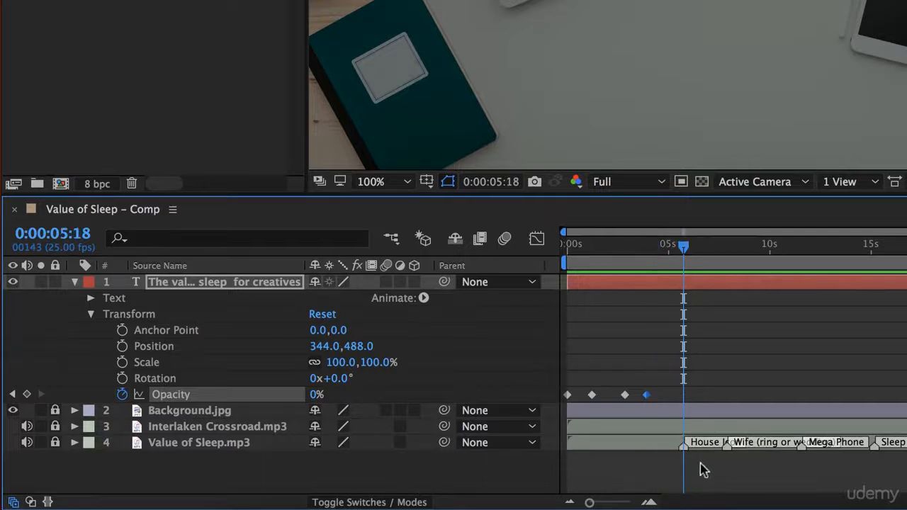
pyautogui.click(678, 247)
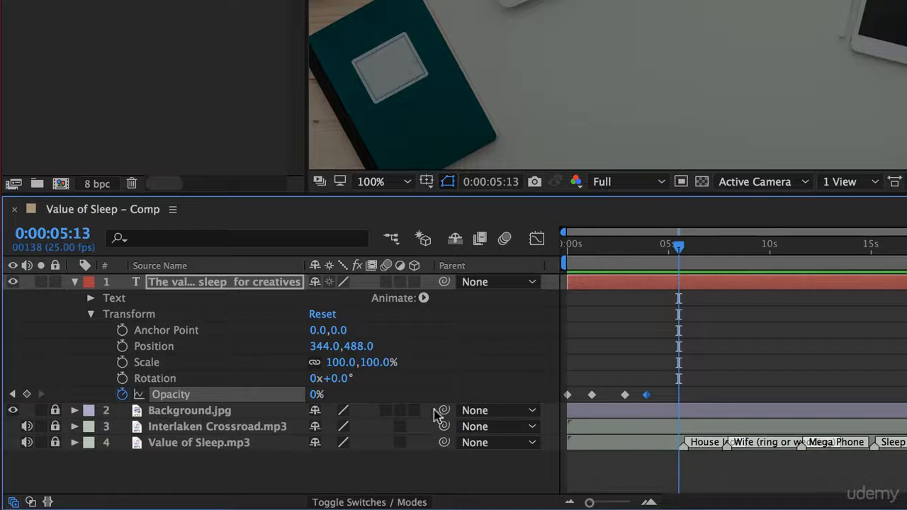
pyautogui.click(75, 282)
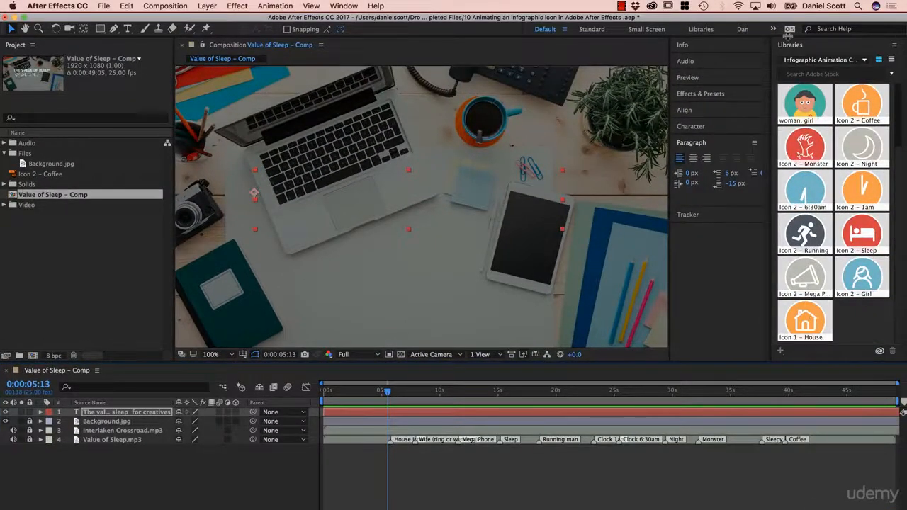
pyautogui.moveTo(807, 324); pyautogui.dragTo(246, 145)
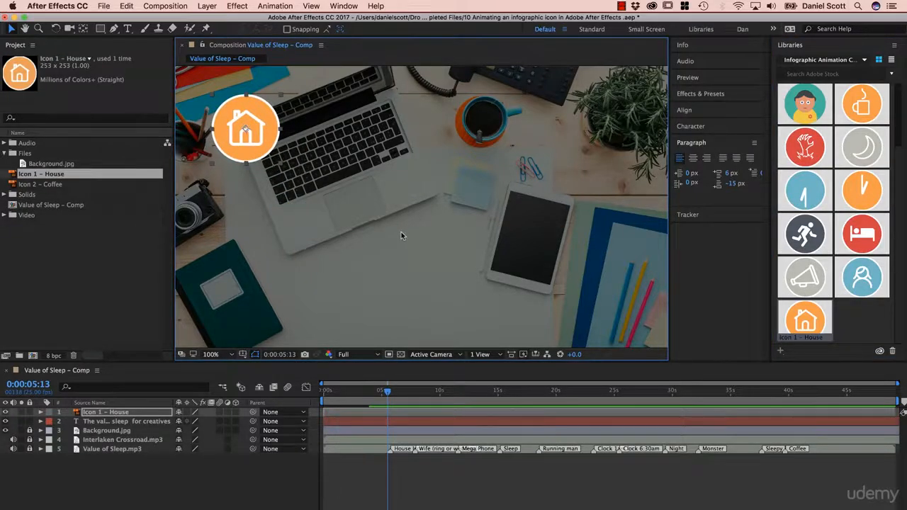
# Fit the composition in the viewer and reposition the house icon over the pencil pot in the upper-left corner
pyautogui.scroll(-4, 401, 235)
pyautogui.scroll(4, 390, 224)
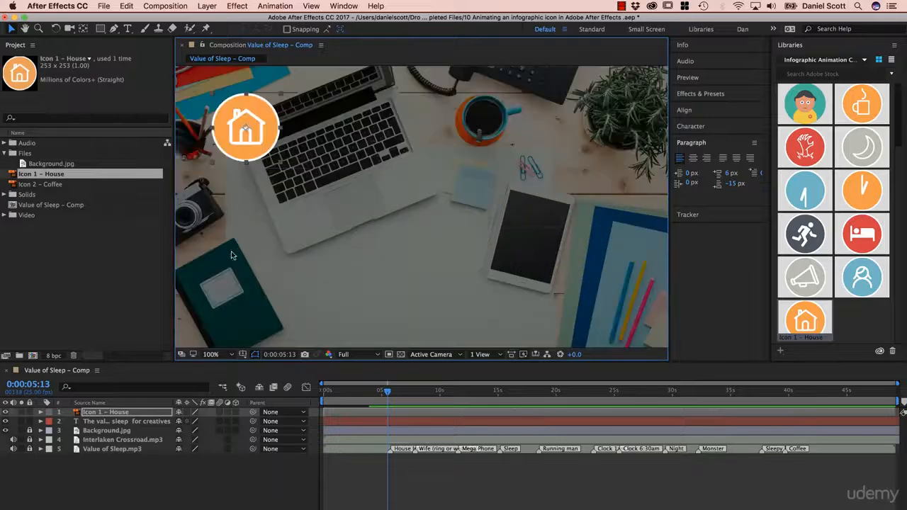
pyautogui.click(228, 355)
pyautogui.click(215, 365)
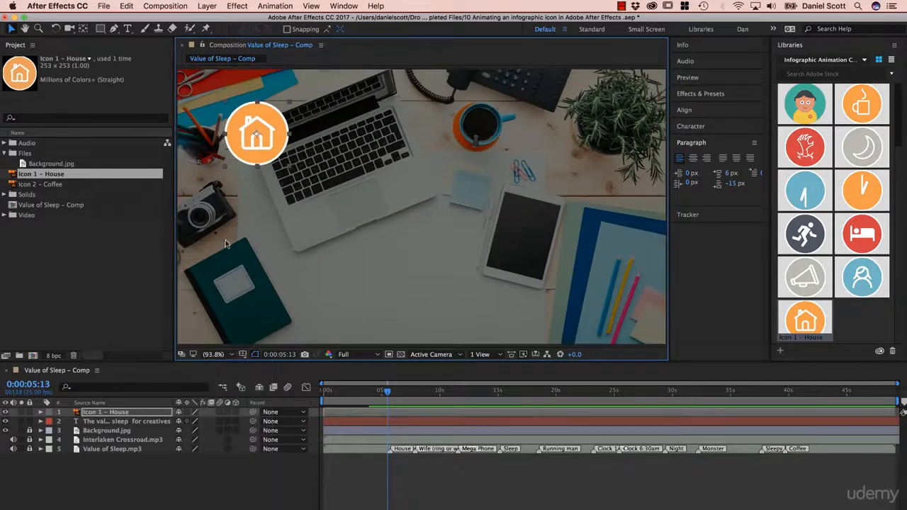
pyautogui.moveTo(275, 156); pyautogui.dragTo(248, 142)
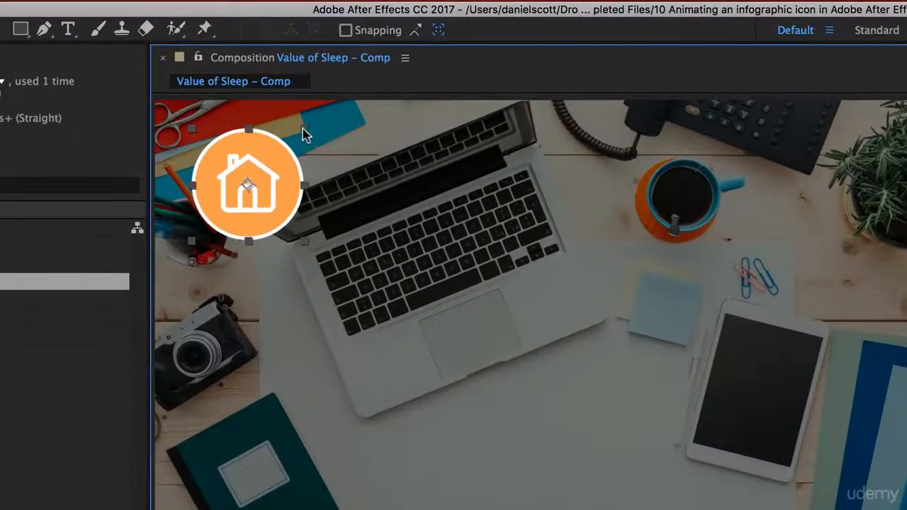
# Try resizing the house icon from its corner freely, undo the distortions, and try resizing it proportionally
pyautogui.moveTo(303, 129); pyautogui.dragTo(284, 125)
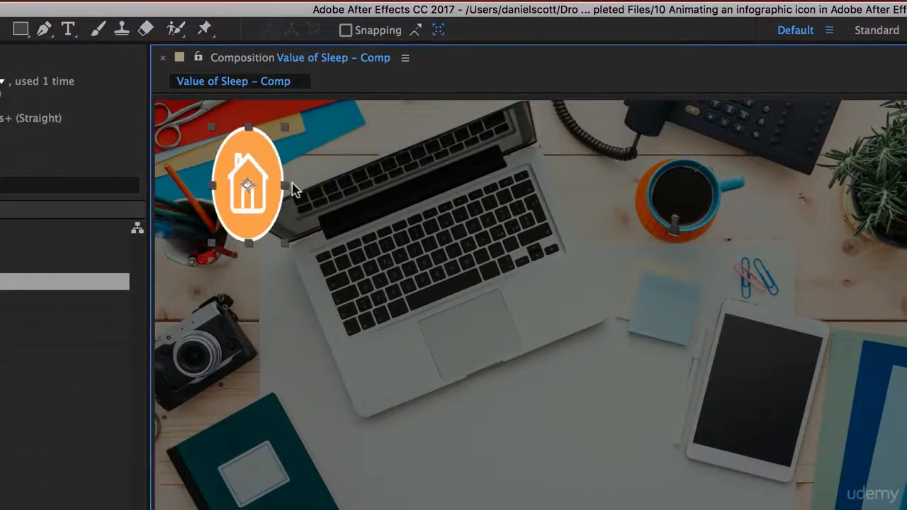
pyautogui.press('super+z')
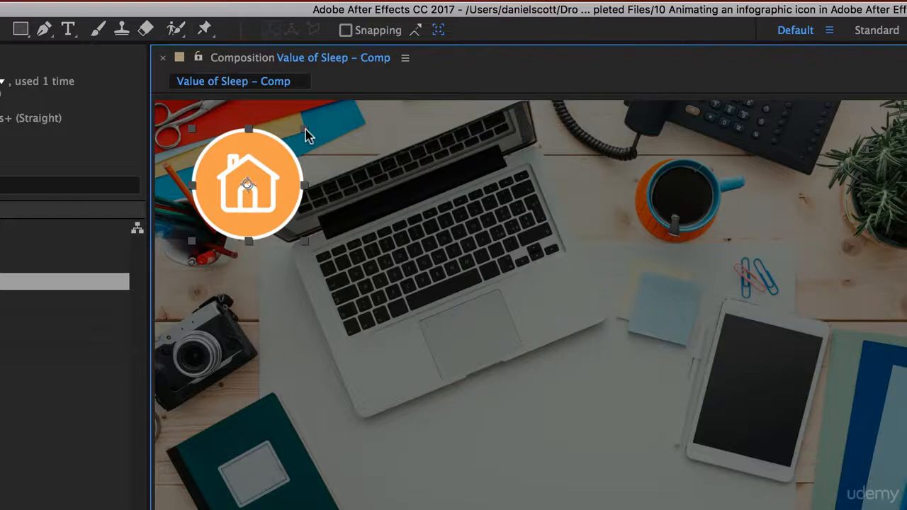
pyautogui.moveTo(310, 141)
pyautogui.mouseDown()
pyautogui.moveTo(357, 142)
pyautogui.moveTo(310, 167)
pyautogui.moveTo(316, 147)
pyautogui.mouseUp()
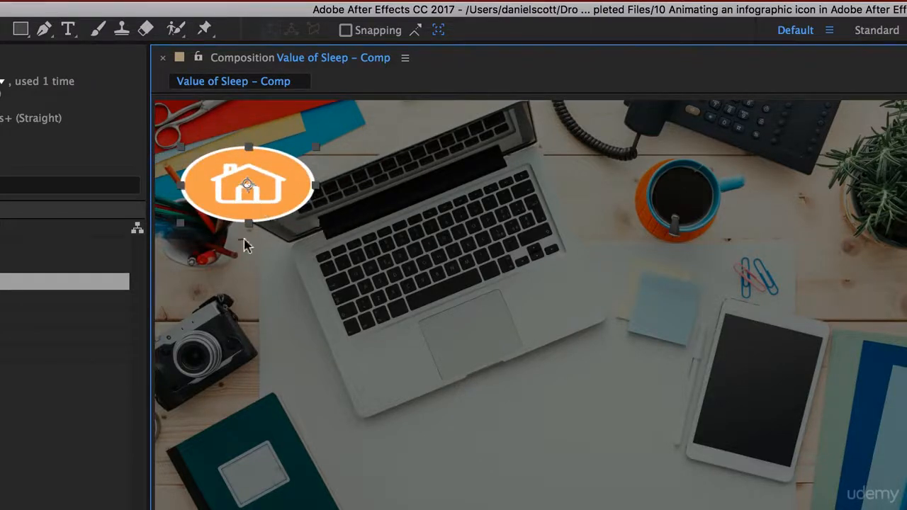
pyautogui.hotkey('ctrl', 'z')
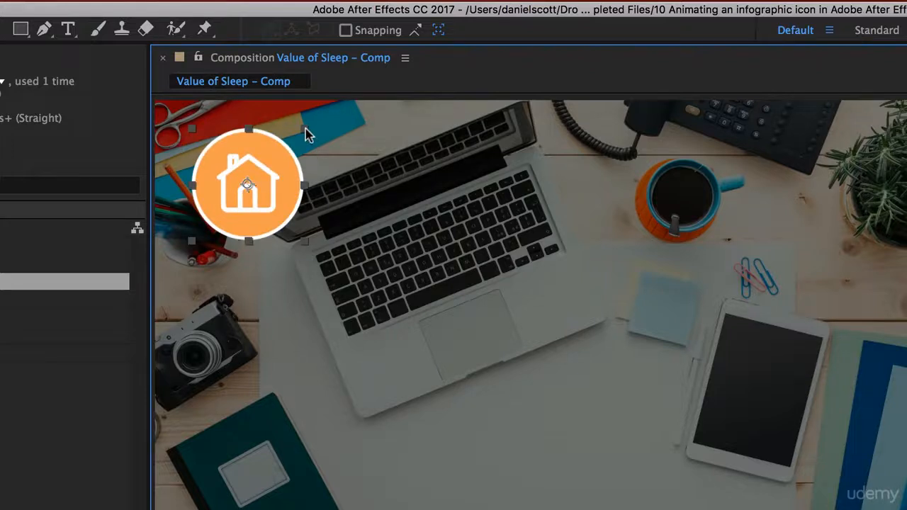
pyautogui.moveTo(308, 135)
pyautogui.mouseDown()
pyautogui.moveTo(287, 79)
pyautogui.moveTo(346, 149)
pyautogui.moveTo(308, 146)
pyautogui.moveTo(314, 142)
pyautogui.moveTo(300, 158)
pyautogui.moveTo(312, 120)
pyautogui.moveTo(289, 163)
pyautogui.moveTo(305, 135)
pyautogui.moveTo(300, 146)
pyautogui.mouseUp()
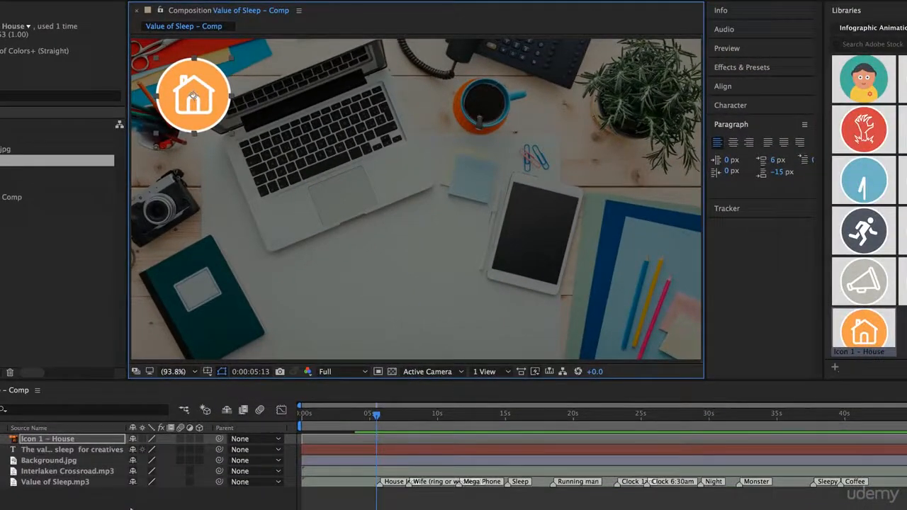
# Make the Icon 1 - House layer start at about 5 seconds, shortly before the House marker
pyautogui.click(372, 418)
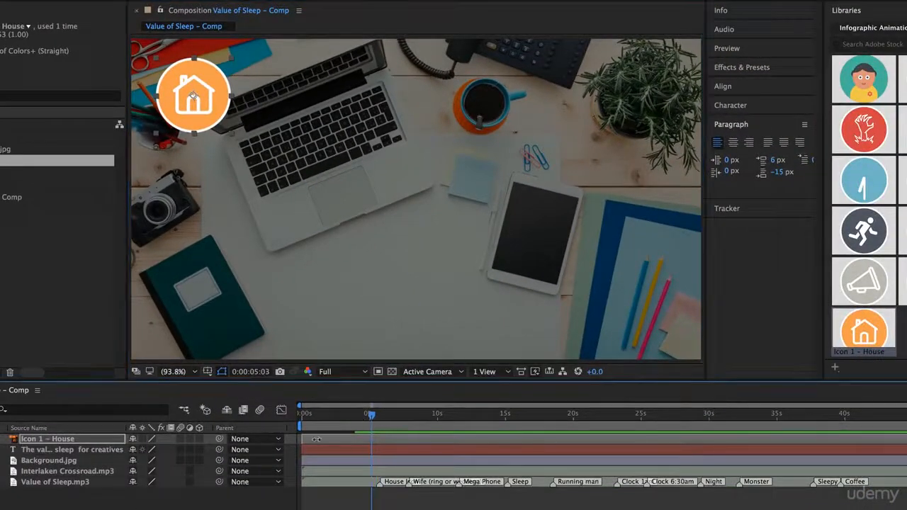
pyautogui.moveTo(336, 416); pyautogui.dragTo(375, 435)
pyautogui.moveTo(328, 439); pyautogui.dragTo(358, 440)
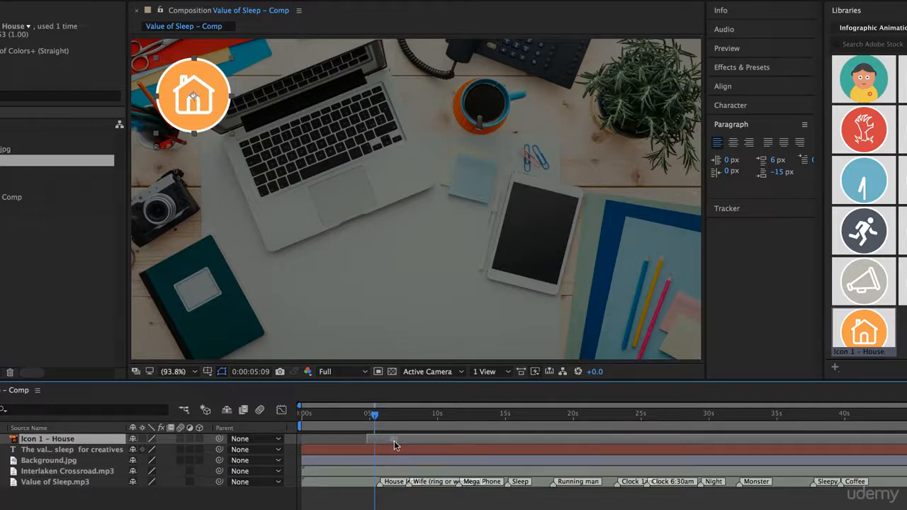
# Preview the composition from 0:00:02:20 to check the house icon's entrance against the House marker
pyautogui.moveTo(374, 416); pyautogui.dragTo(340, 420)
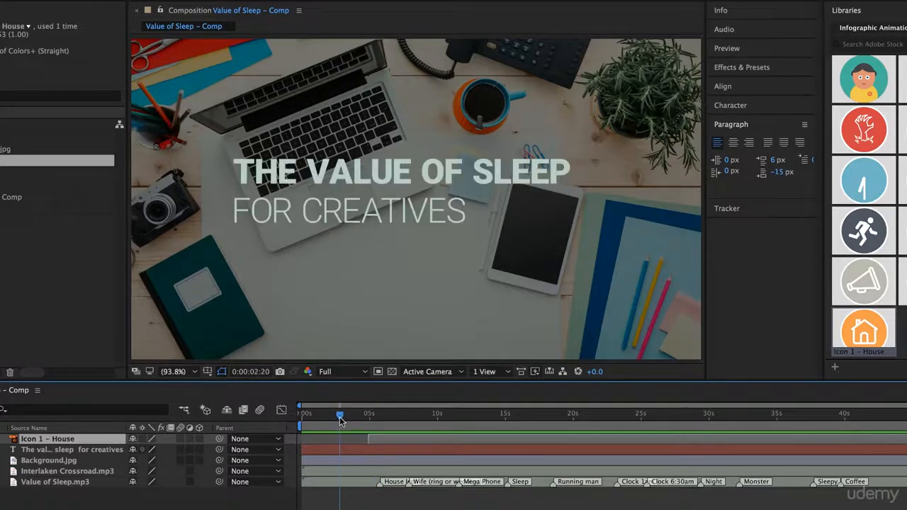
pyautogui.press('space')
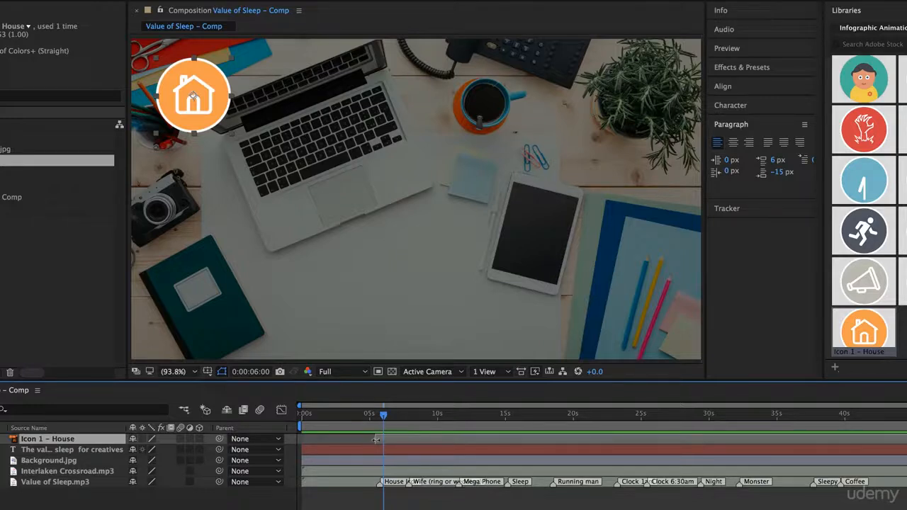
pyautogui.moveTo(382, 420)
pyautogui.mouseDown()
pyautogui.moveTo(371, 416)
pyautogui.moveTo(387, 419)
pyautogui.mouseUp()
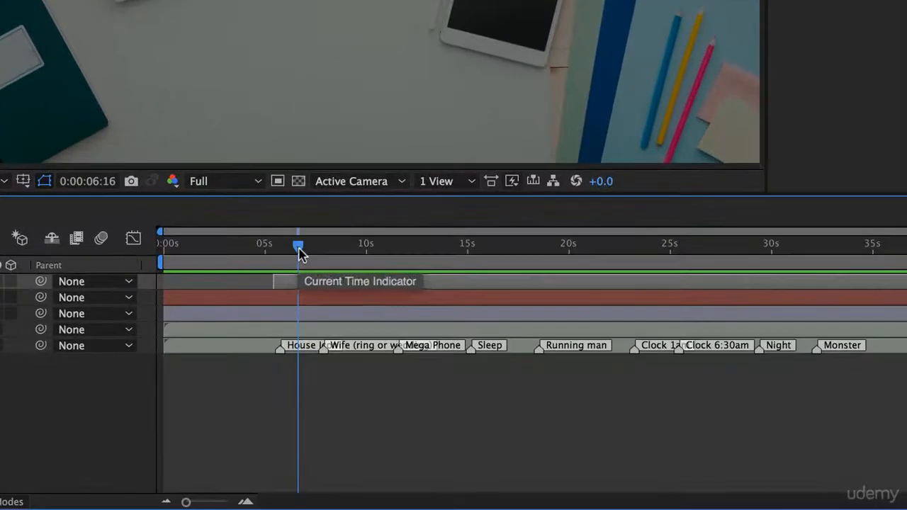
# Add a Scale keyframe of 0% to the Icon 1 - House layer at 0:00:05:10
pyautogui.moveTo(298, 249)
pyautogui.mouseDown()
pyautogui.moveTo(321, 251)
pyautogui.moveTo(284, 260)
pyautogui.moveTo(278, 288)
pyautogui.moveTo(302, 248)
pyautogui.moveTo(402, 261)
pyautogui.moveTo(184, 265)
pyautogui.moveTo(166, 277)
pyautogui.moveTo(283, 245)
pyautogui.mouseUp()
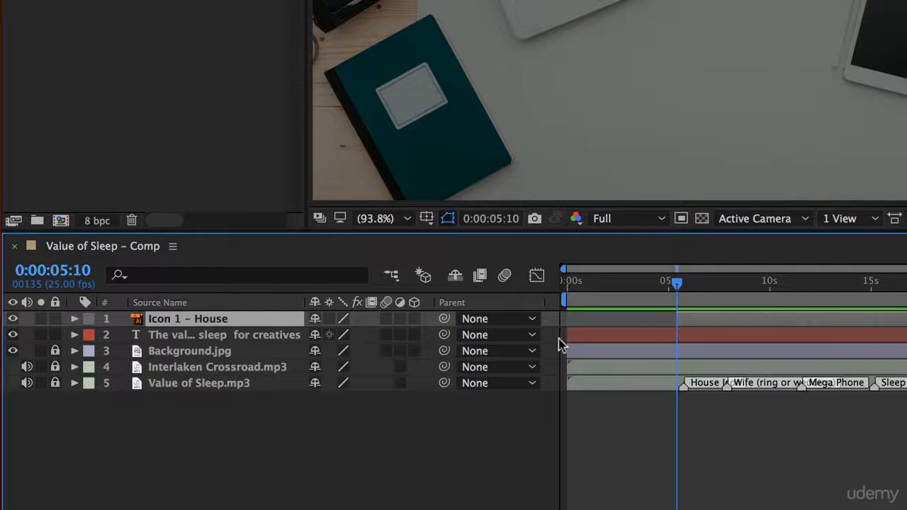
pyautogui.click(74, 319)
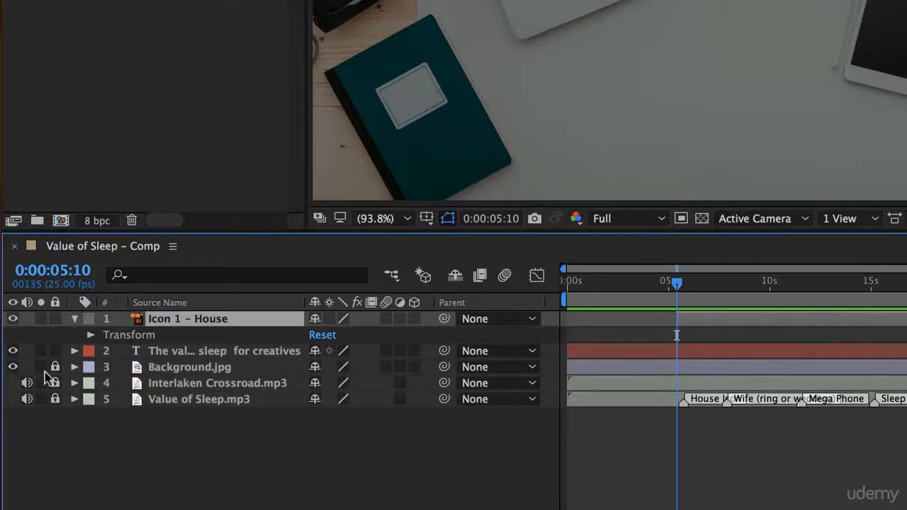
pyautogui.click(91, 334)
pyautogui.click(121, 386)
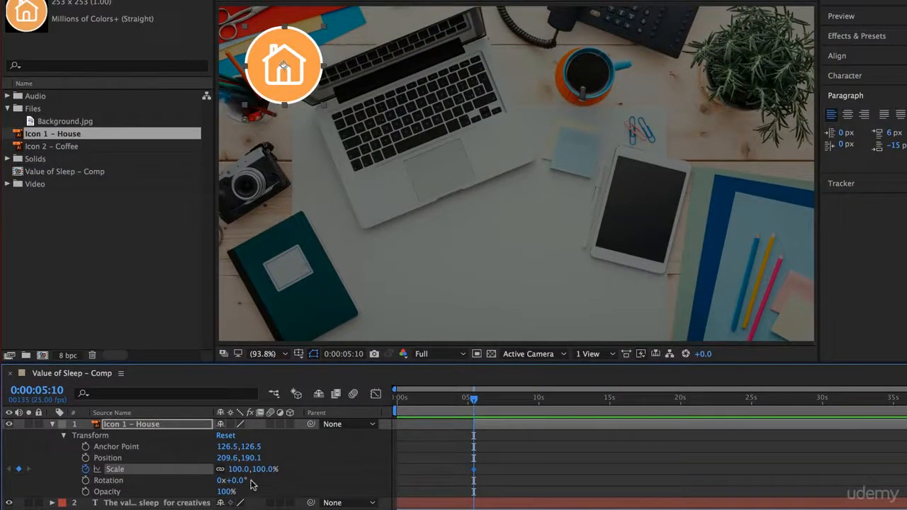
pyautogui.moveTo(239, 470); pyautogui.dragTo(219, 489)
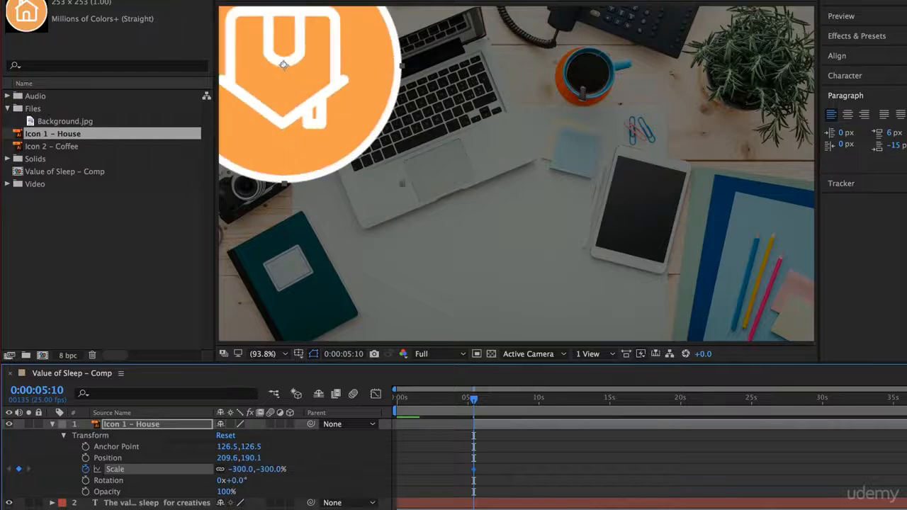
pyautogui.click(241, 470)
pyautogui.write('0')
pyautogui.press('Return')
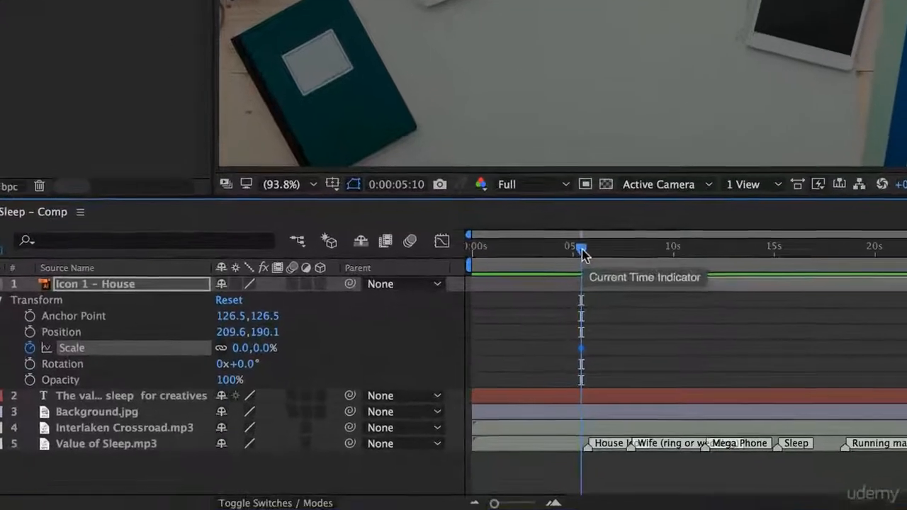
# Add a second Scale keyframe of 100% to the Icon 1 - House layer at 0:00:06:11
pyautogui.moveTo(474, 402); pyautogui.dragTo(484, 406)
pyautogui.moveTo(599, 254); pyautogui.dragTo(605, 253)
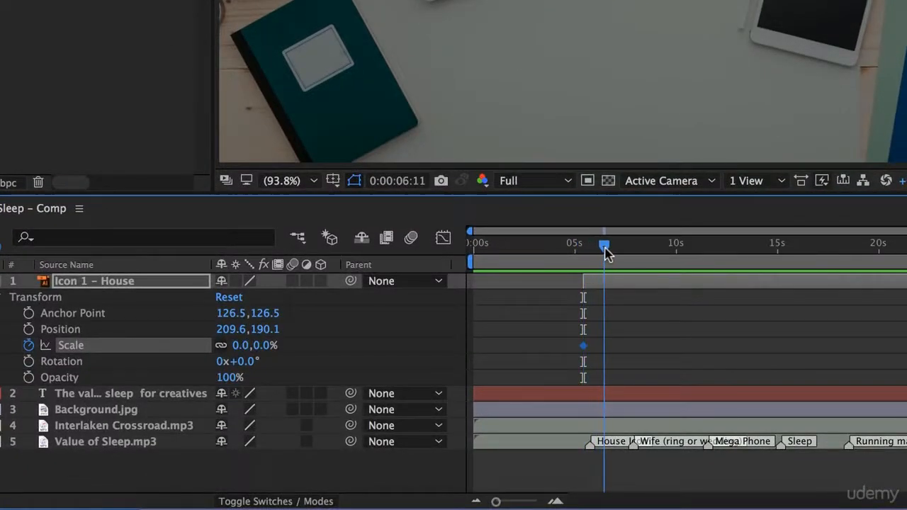
pyautogui.click(246, 346)
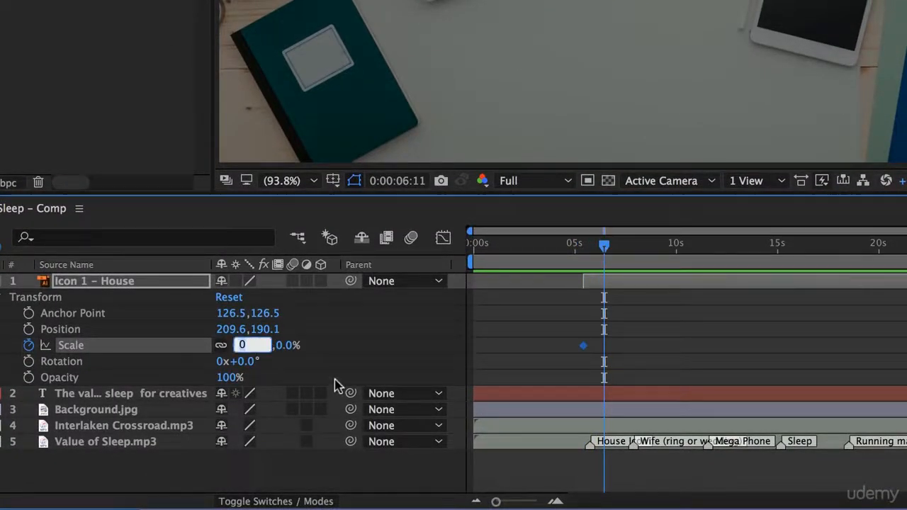
pyautogui.write('100')
pyautogui.press('Return')
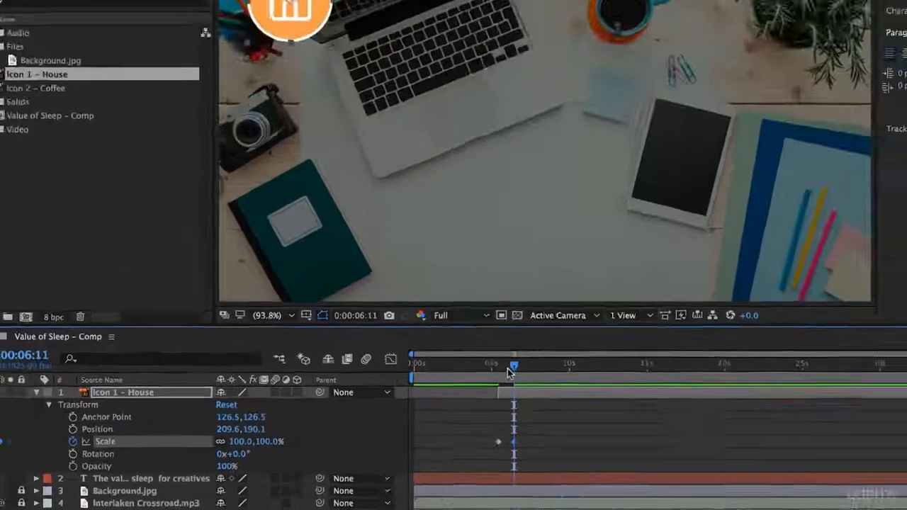
# Preview the house icon growing in from about 5 seconds
pyautogui.moveTo(604, 246); pyautogui.dragTo(578, 252)
pyautogui.moveTo(470, 403); pyautogui.dragTo(467, 401)
pyautogui.press('space')
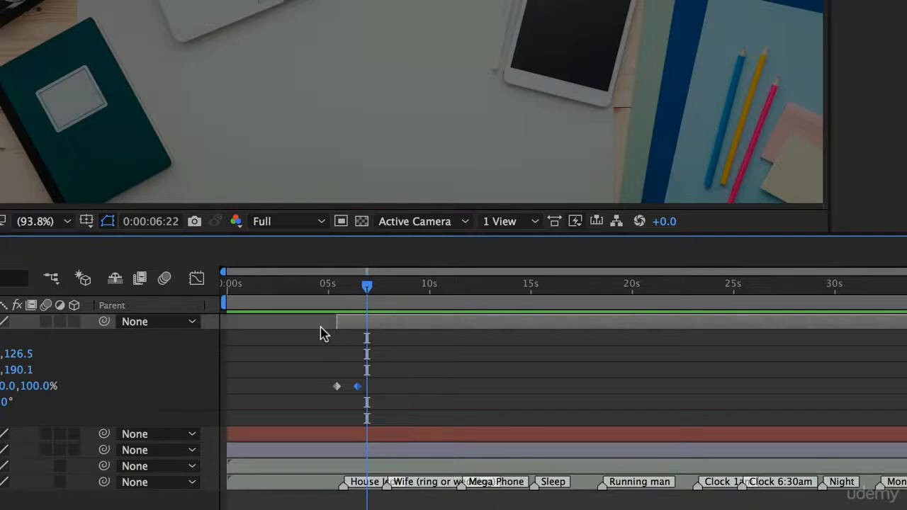
# Move the house icon's 100% Scale keyframe earlier, to just before the 6-second mark, to speed up the growth
pyautogui.press('=')
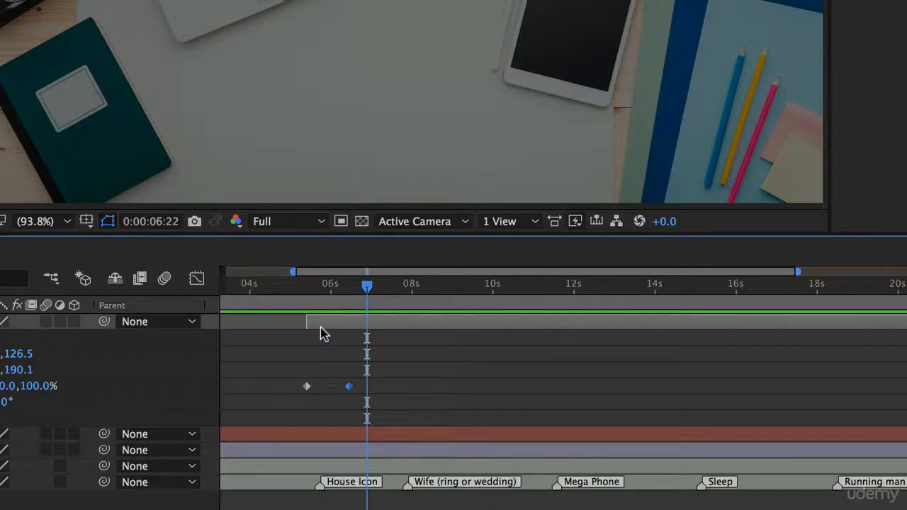
pyautogui.press('=')
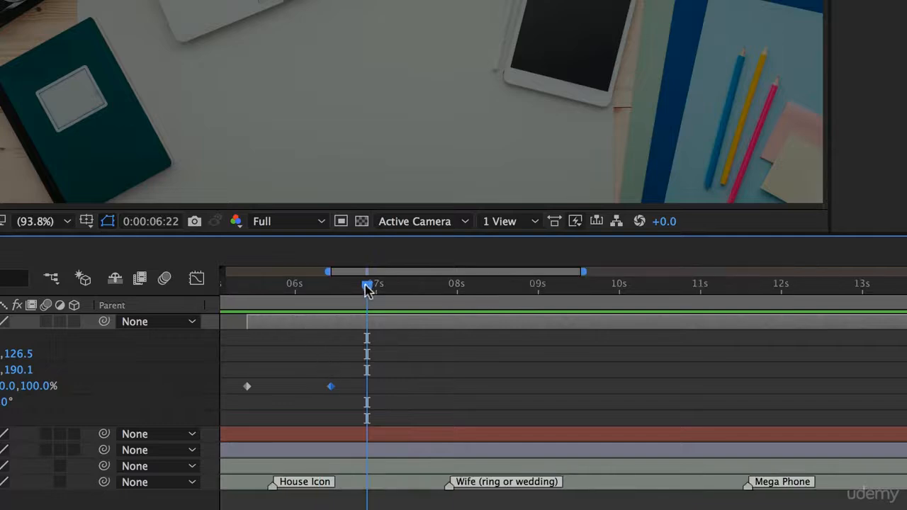
pyautogui.hscroll(-5, 516, 391)
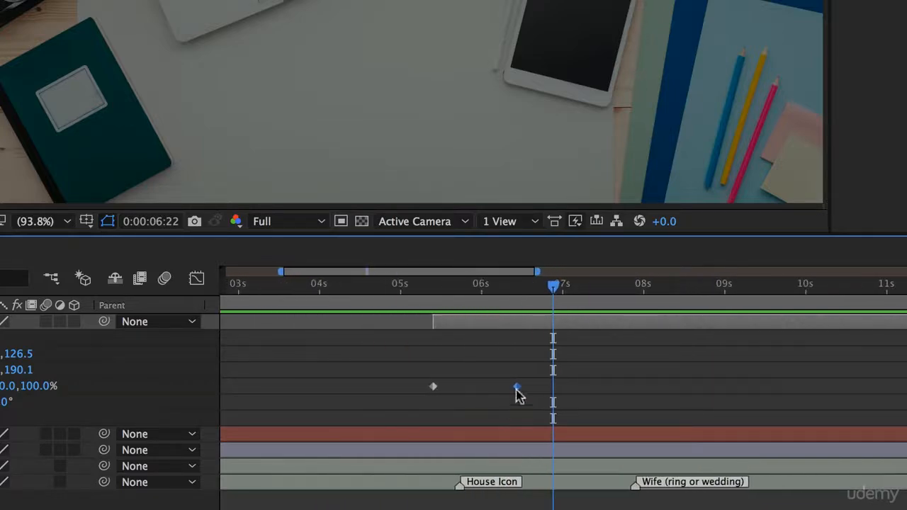
pyautogui.moveTo(516, 388); pyautogui.dragTo(467, 395)
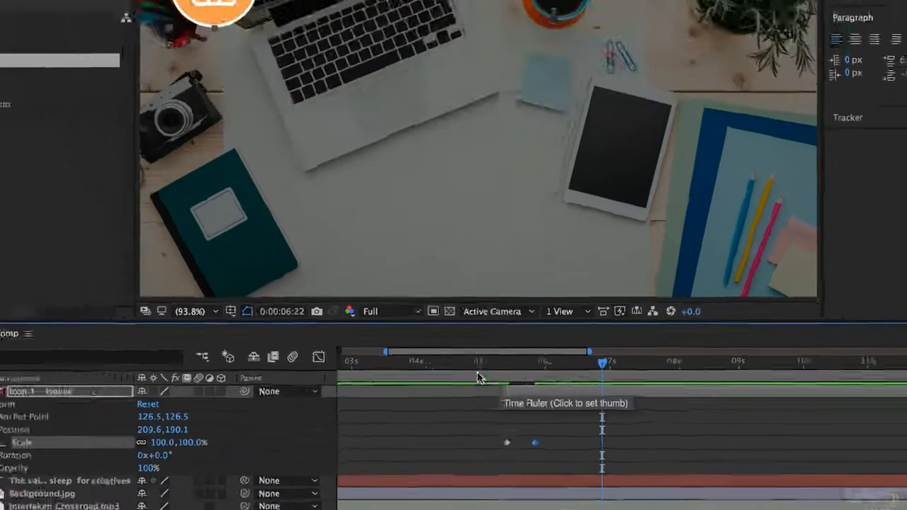
# Preview the faster house icon pop-in from about 5 seconds to judge its timing
pyautogui.click(390, 290)
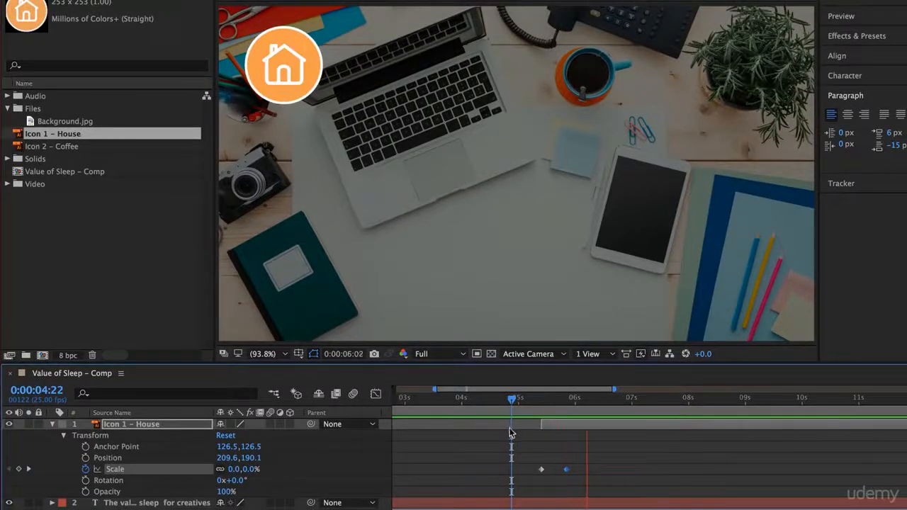
pyautogui.press('space')
pyautogui.click(525, 401)
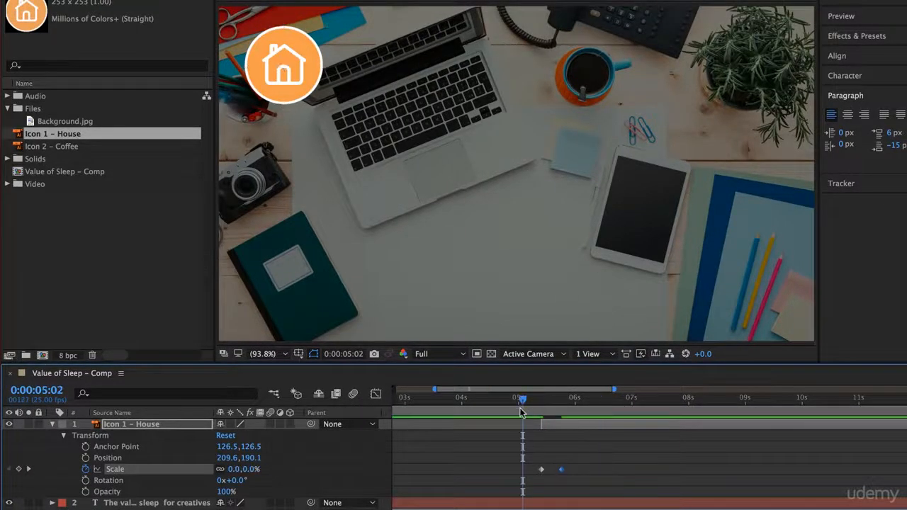
pyautogui.press('space')
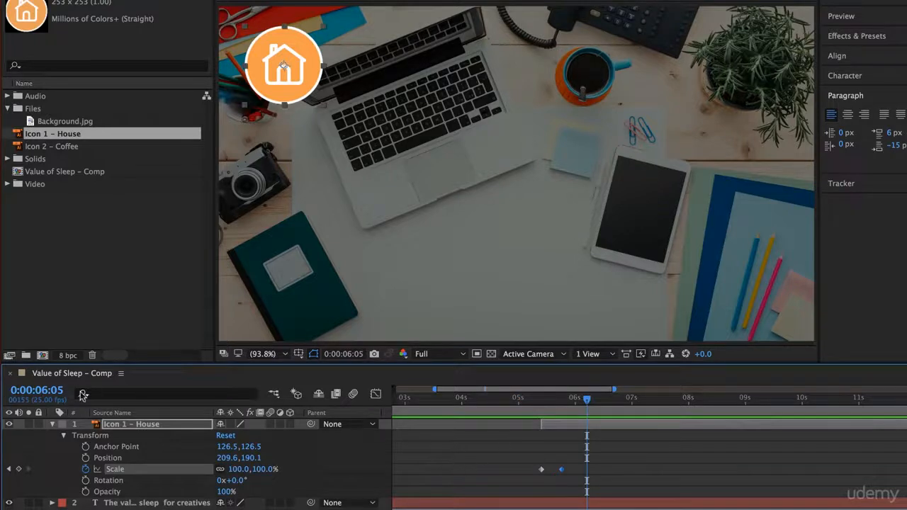
# Place the Icon 2 - Girl graphic from the library beside the camera and start its layer at 0:00:07:20, just before the Wife marker
pyautogui.click(54, 424)
pyautogui.click(564, 492)
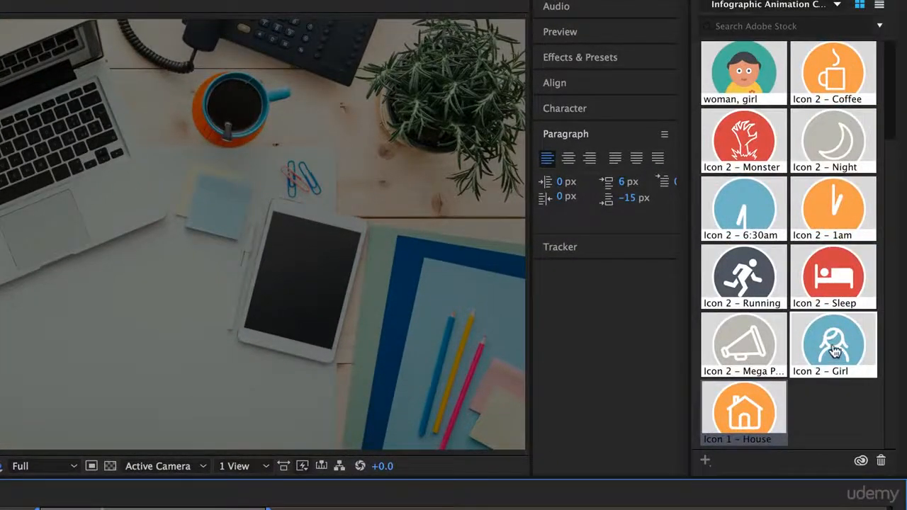
pyautogui.moveTo(834, 350); pyautogui.dragTo(76, 249)
pyautogui.moveTo(399, 238); pyautogui.dragTo(299, 233)
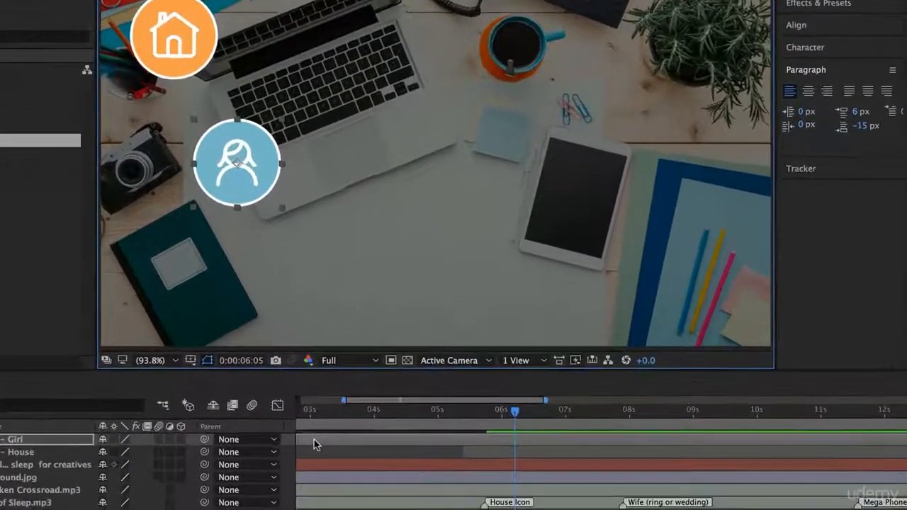
pyautogui.moveTo(355, 465); pyautogui.dragTo(701, 466)
pyautogui.moveTo(648, 421); pyautogui.dragTo(751, 423)
pyautogui.moveTo(604, 387); pyautogui.dragTo(626, 391)
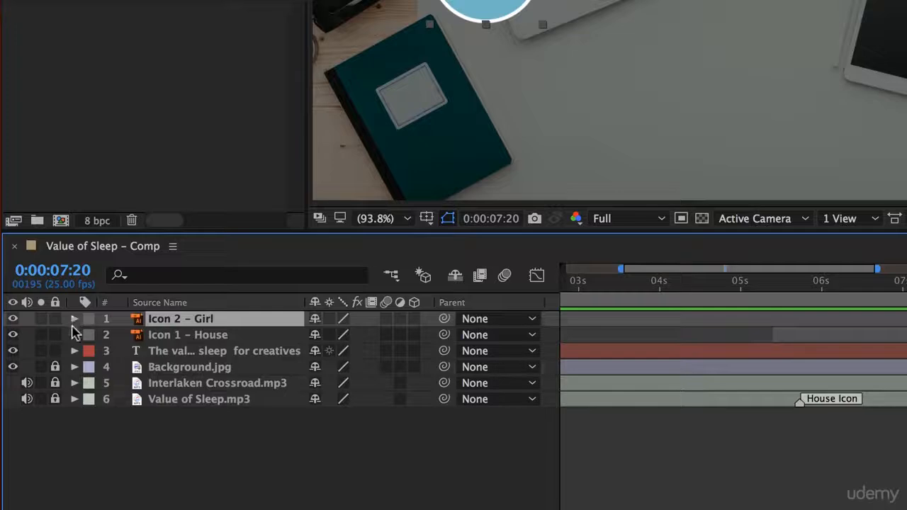
# Add a Scale keyframe of 0% to the Icon 2 - Girl layer at 0:00:07:20
pyautogui.click(73, 323)
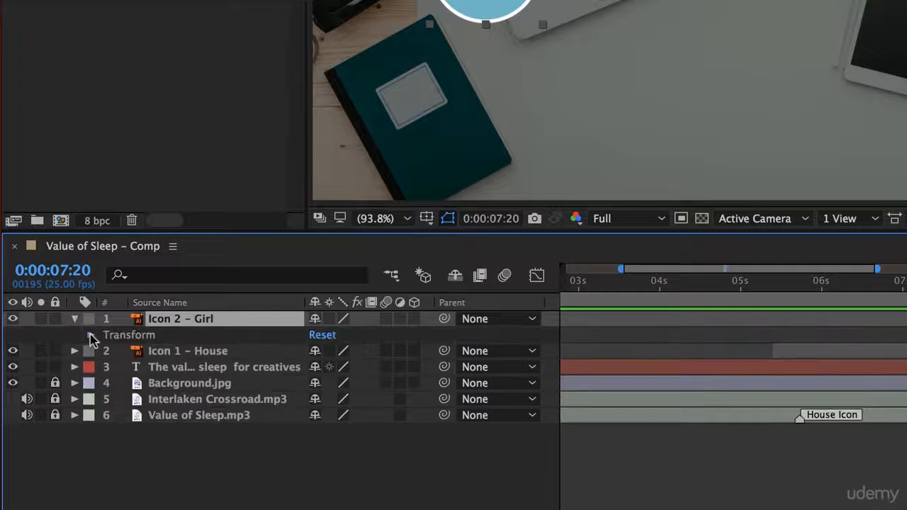
pyautogui.click(91, 335)
pyautogui.click(122, 384)
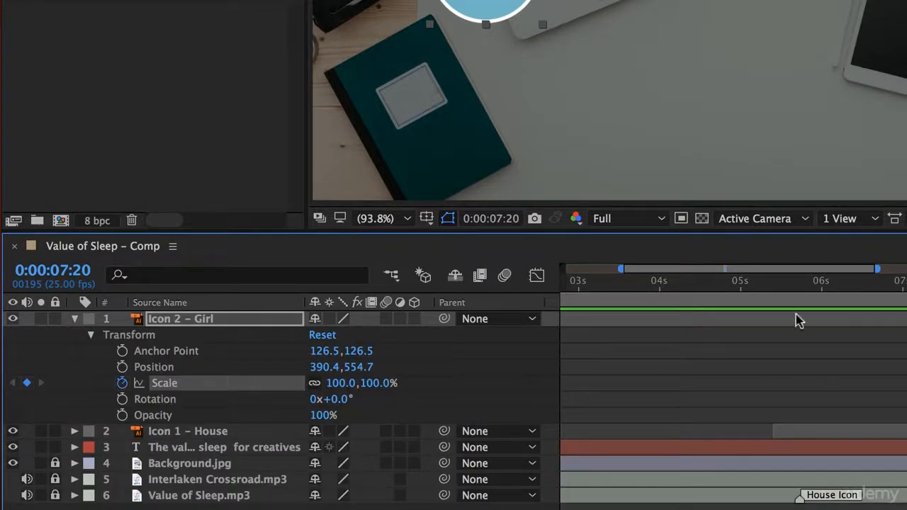
pyautogui.click(339, 383)
pyautogui.write('0')
pyautogui.press('Return')
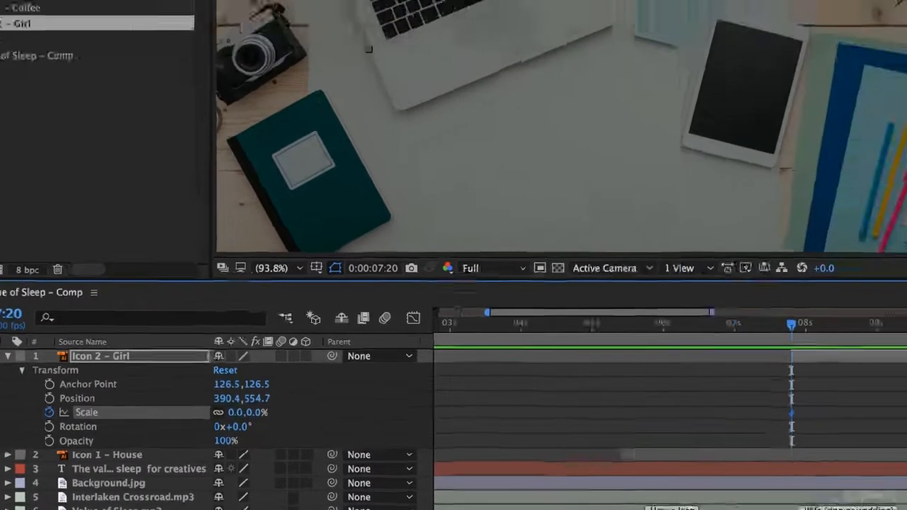
# Add a second Scale keyframe of 100% to the Icon 2 - Girl layer at 0:00:08:03
pyautogui.moveTo(794, 325); pyautogui.dragTo(816, 330)
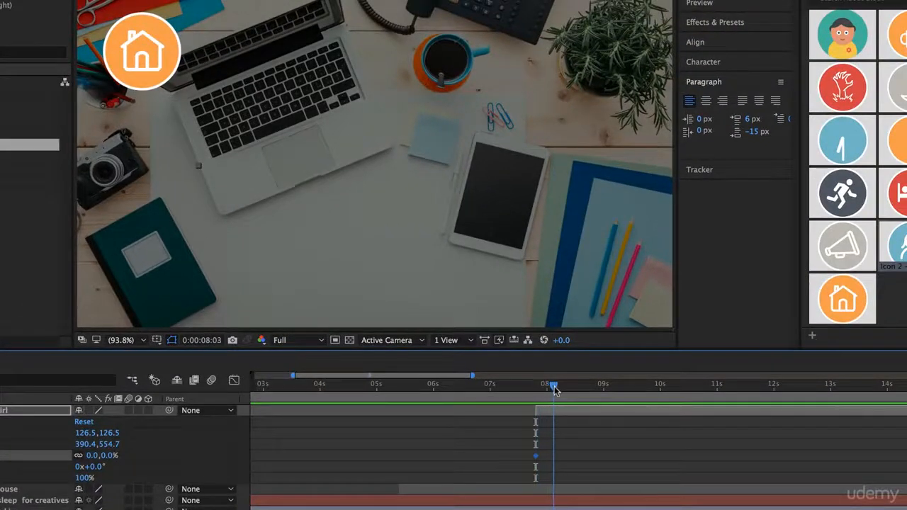
pyautogui.moveTo(92, 456); pyautogui.dragTo(149, 457)
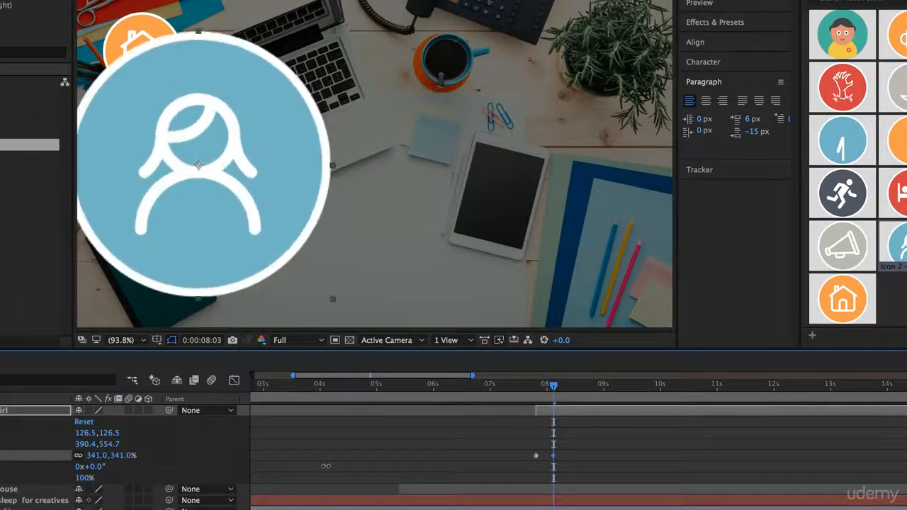
pyautogui.click(95, 456)
pyautogui.write('10')
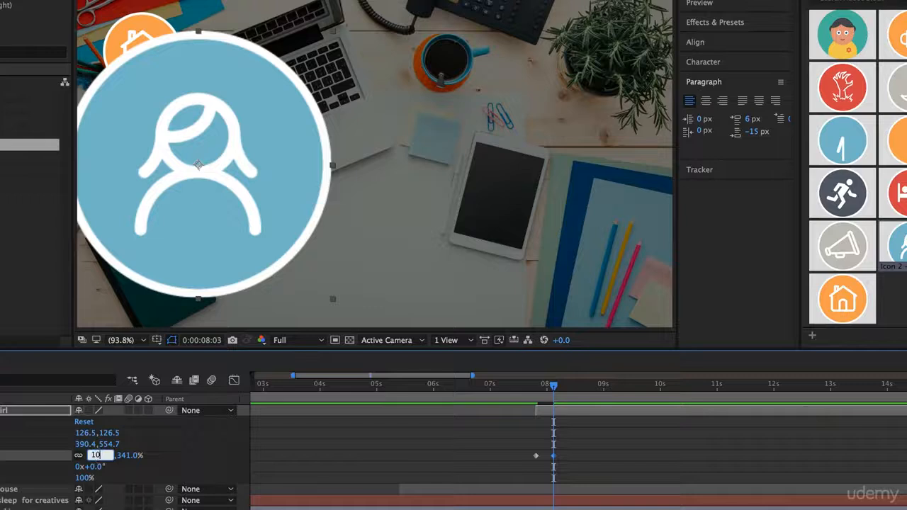
pyautogui.write('0')
pyautogui.press('Return')
# Preview the girl icon's pop-in from 0:00:07:19 and delete the Icon 2 - Girl layer
pyautogui.click(534, 387)
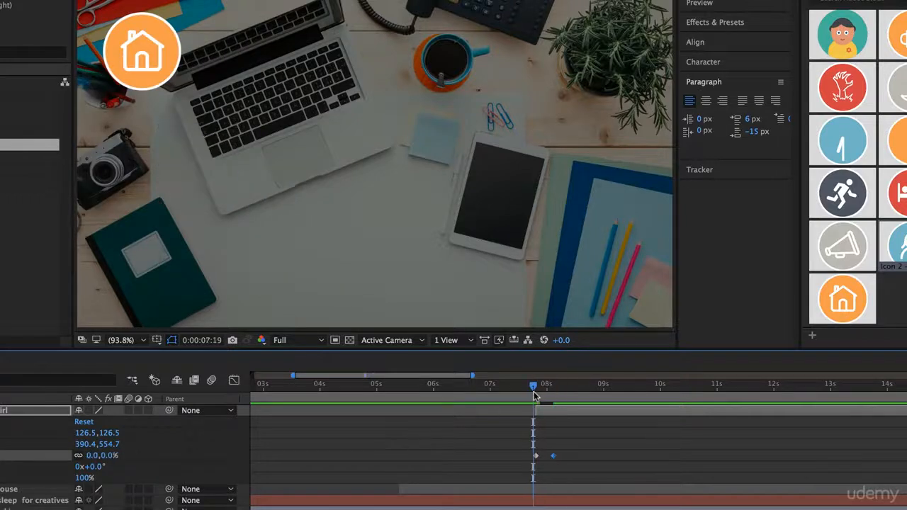
pyautogui.press('space')
pyautogui.press('space')
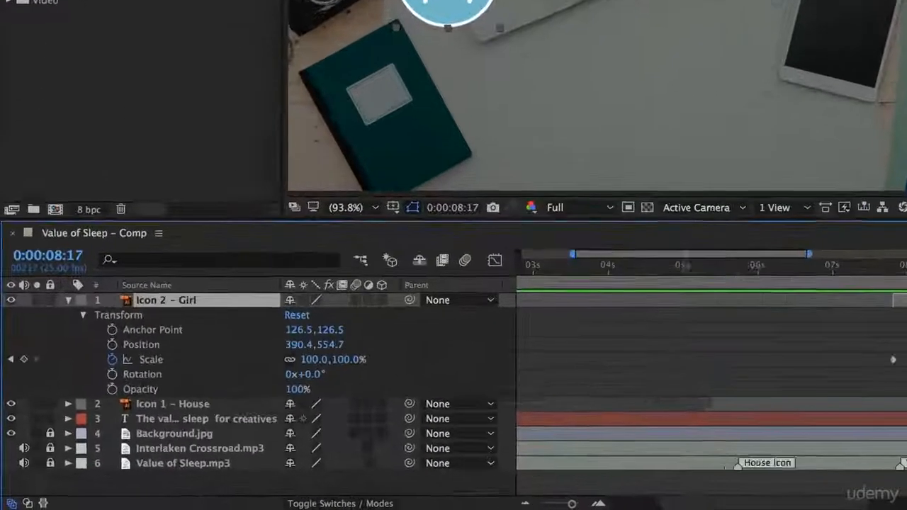
pyautogui.press('Delete')
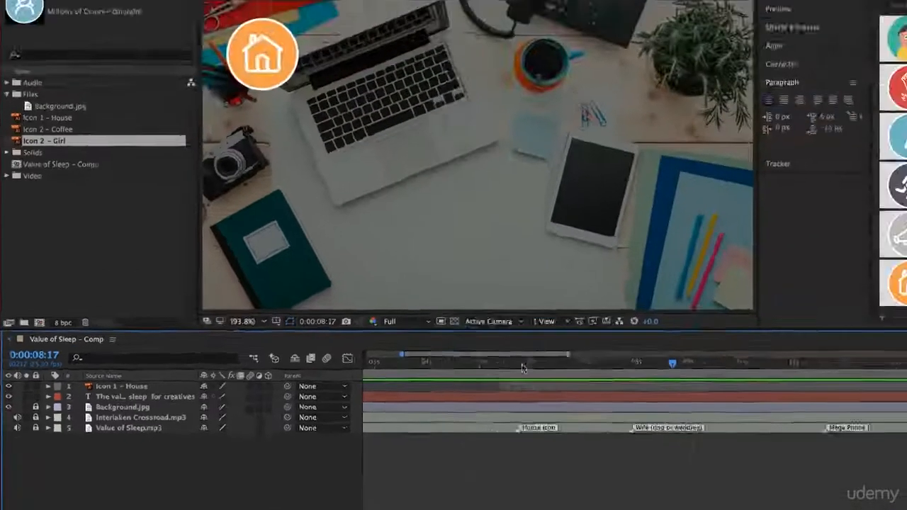
# Preview the house icon's pop-in at the House Icon marker, starting from 0:00:05:07
pyautogui.moveTo(522, 367)
pyautogui.mouseDown()
pyautogui.moveTo(481, 381)
pyautogui.moveTo(526, 381)
pyautogui.mouseUp()
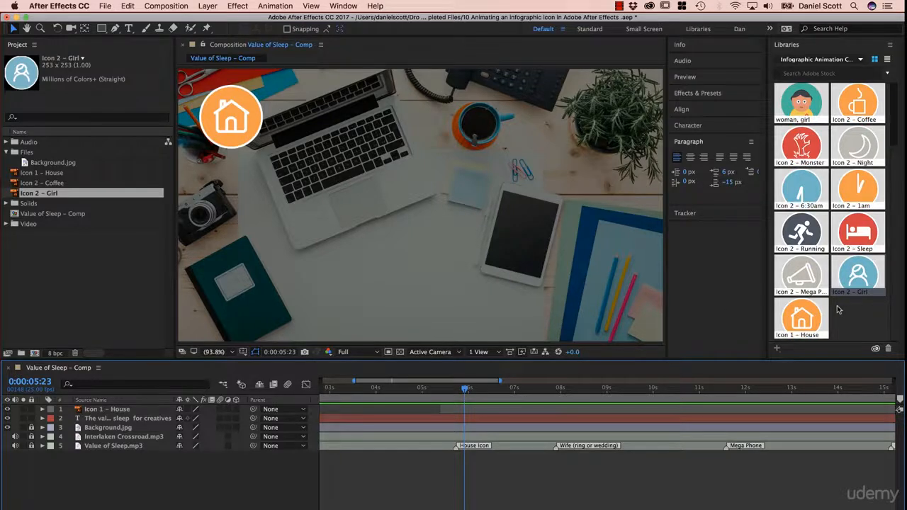
pyautogui.click(437, 393)
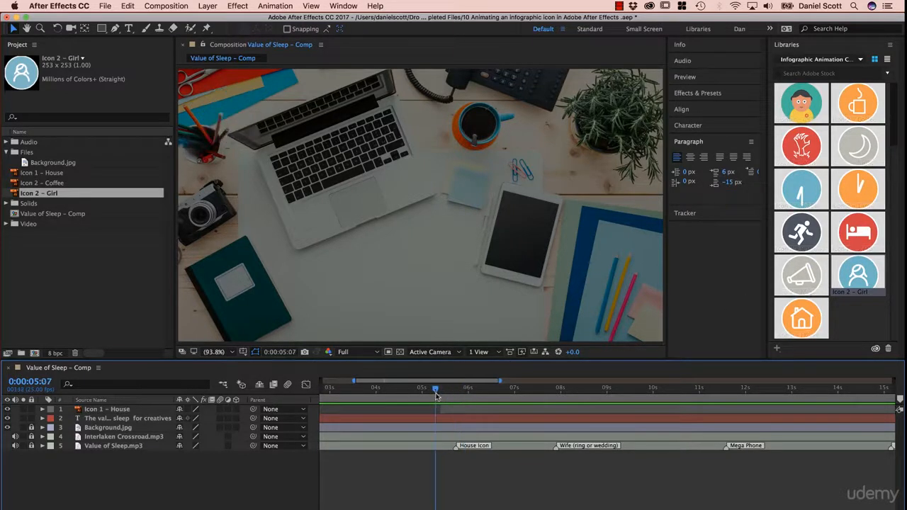
pyautogui.press('space')
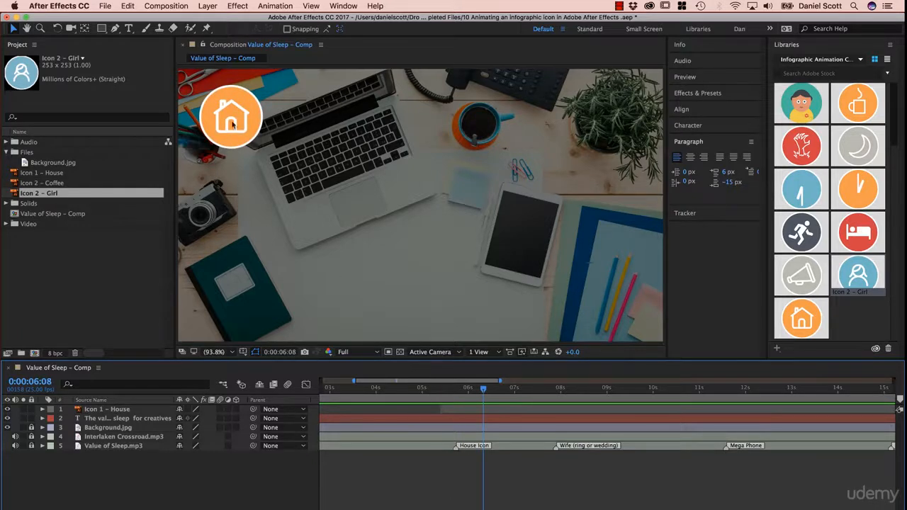